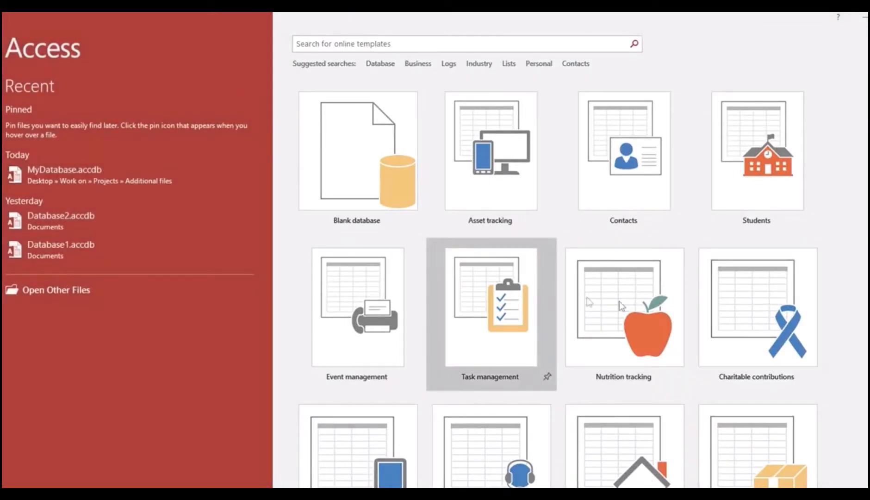
# Create a new blank database in the Documents folder, keeping the proposed file name.
pyautogui.click(361, 152)
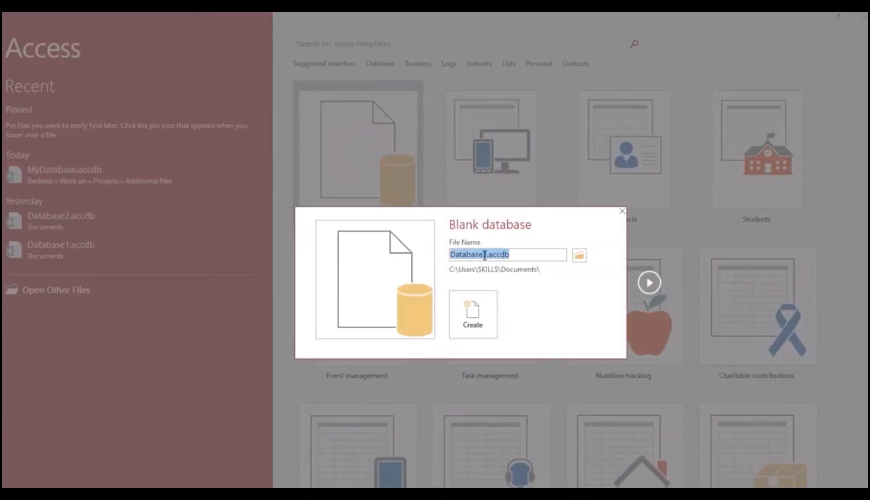
pyautogui.click(484, 254)
pyautogui.click(472, 314)
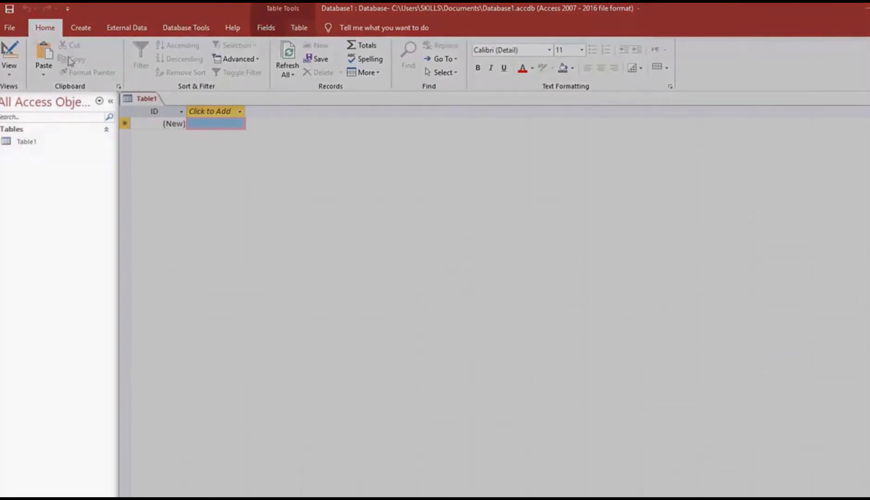
pyautogui.moveTo(119, 160); pyautogui.dragTo(165, 139)
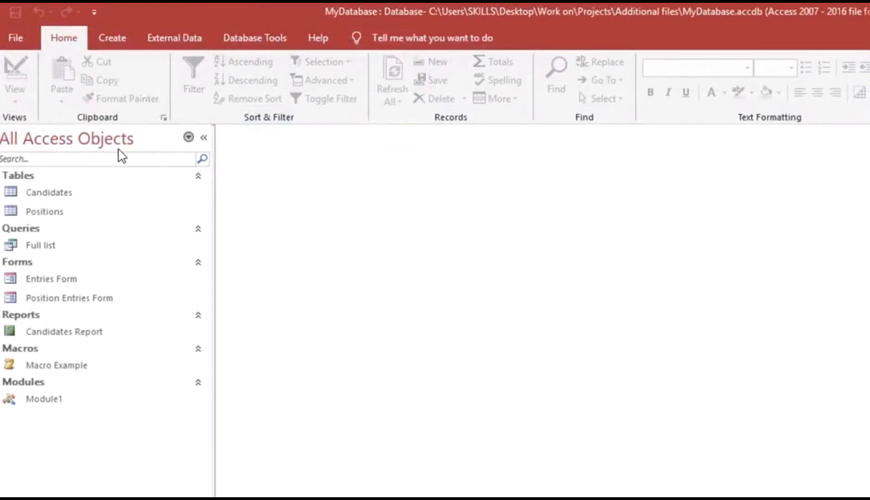
# In MyDatabase, open the Candidates table, Full list query, Entries Form and Candidates Report to view each object type.
pyautogui.doubleClick(64, 190)
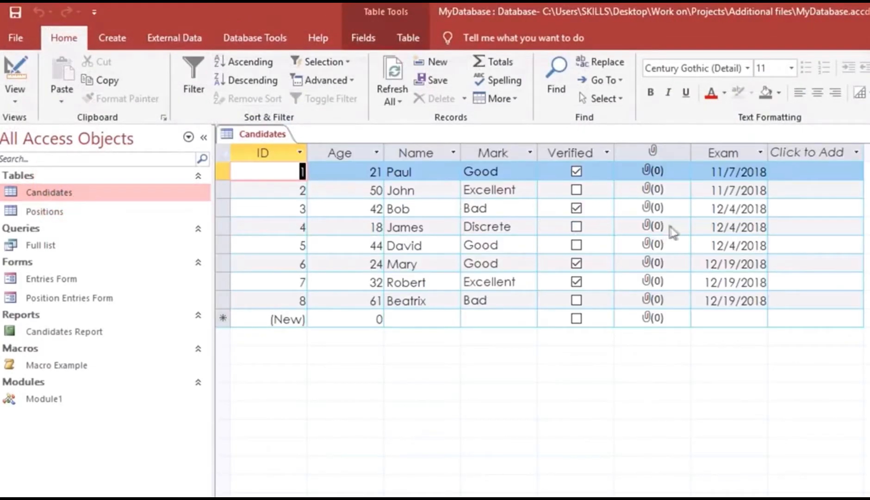
pyautogui.doubleClick(43, 238)
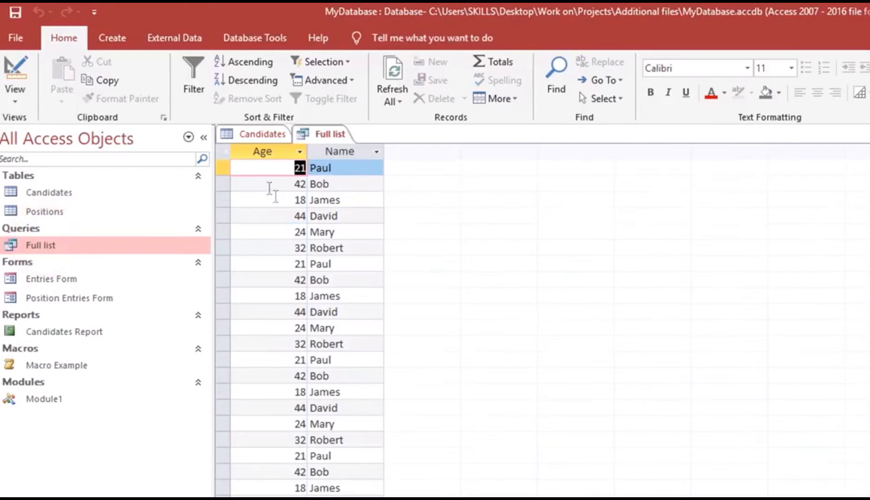
pyautogui.doubleClick(88, 277)
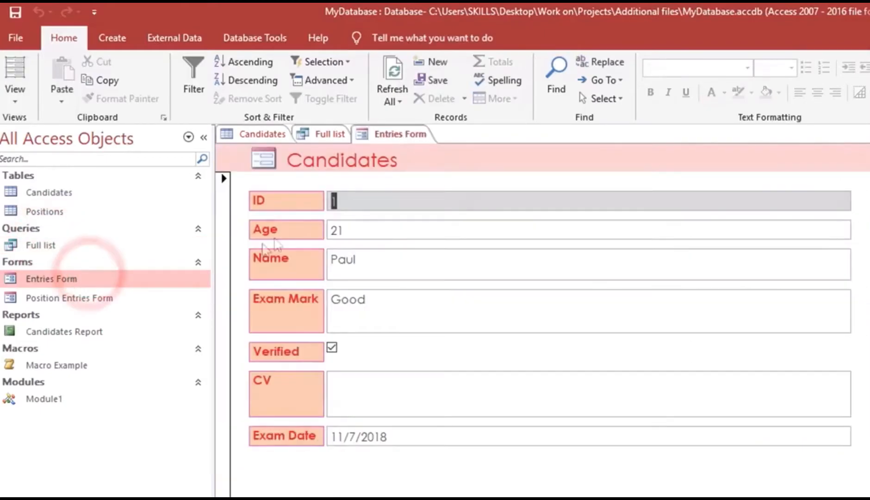
pyautogui.doubleClick(24, 330)
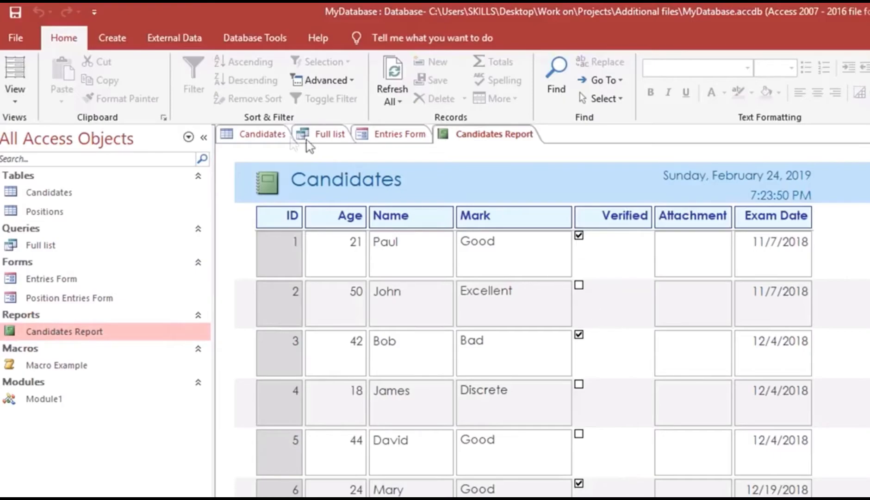
# Return to the Candidates table and select each field column from ID through Exam in turn to examine the fields.
pyautogui.click(254, 135)
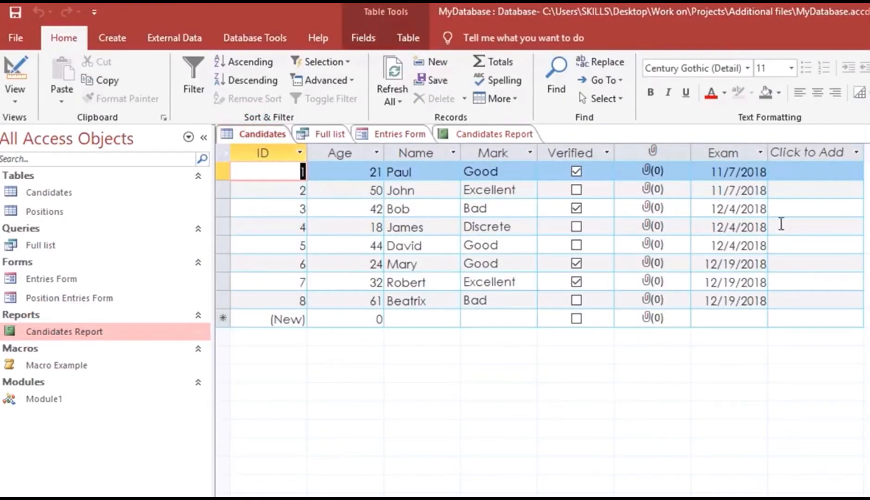
pyautogui.click(272, 155)
pyautogui.click(345, 154)
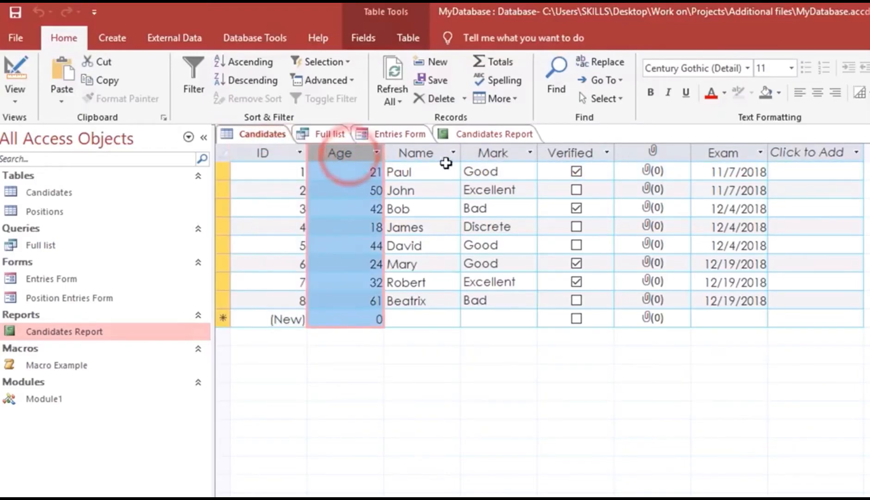
pyautogui.click(426, 153)
pyautogui.click(507, 153)
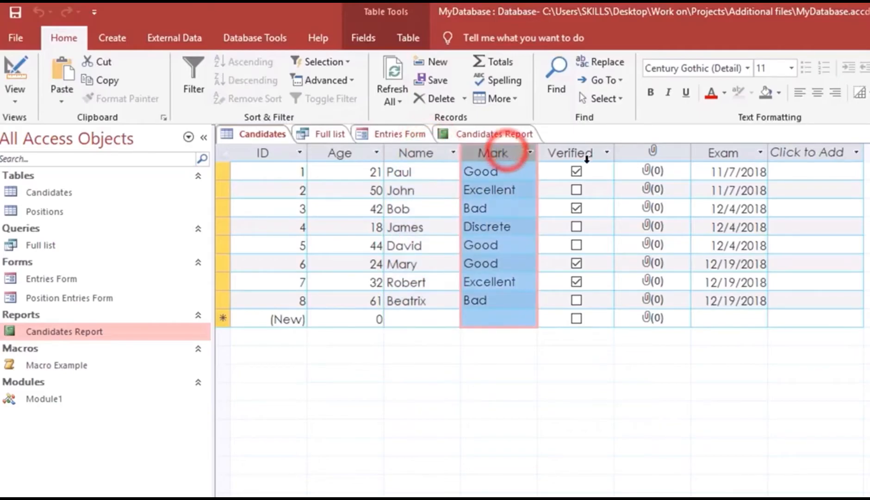
pyautogui.click(589, 155)
pyautogui.click(682, 152)
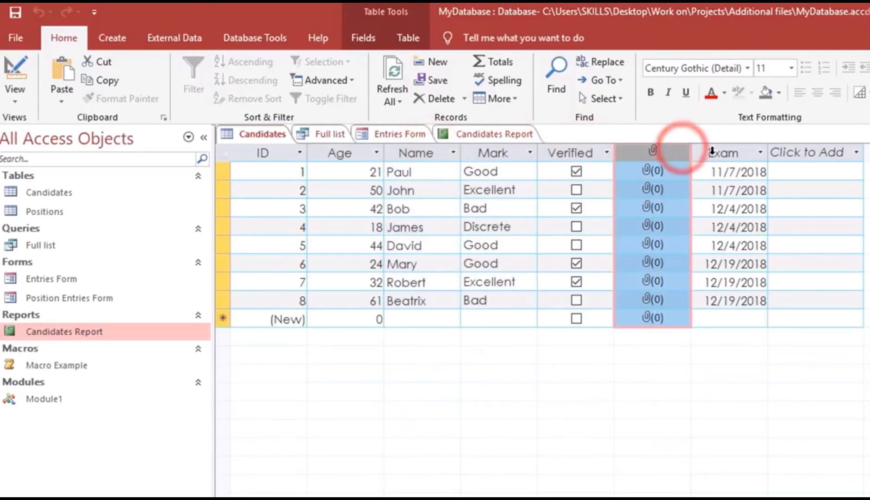
pyautogui.click(723, 151)
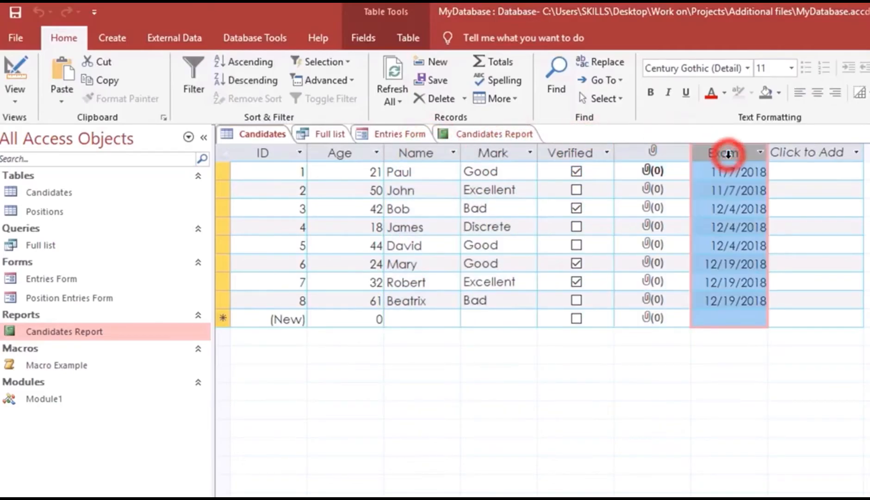
# Select the first four records of the Candidates table one after another to examine the rows.
pyautogui.click(224, 171)
pyautogui.click(223, 190)
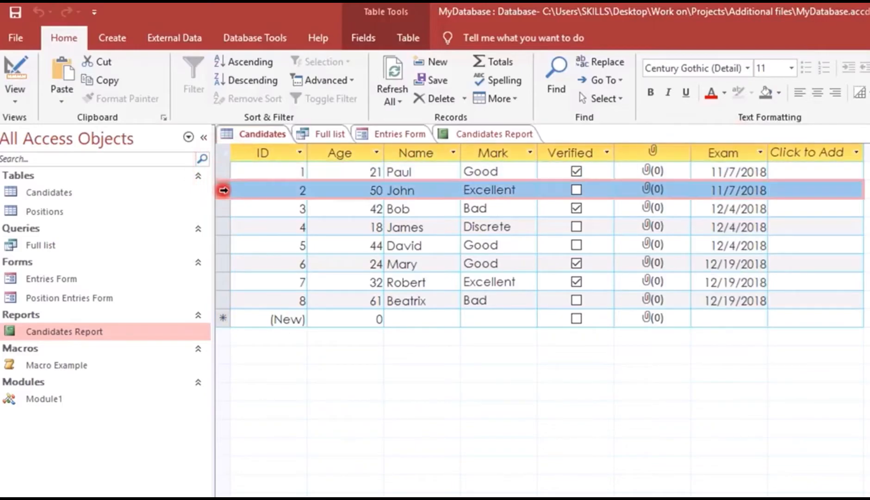
pyautogui.click(222, 209)
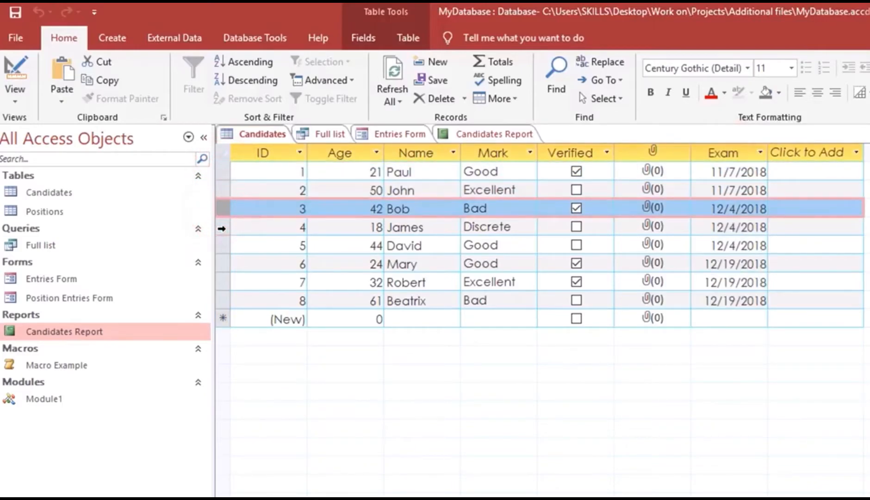
pyautogui.click(221, 227)
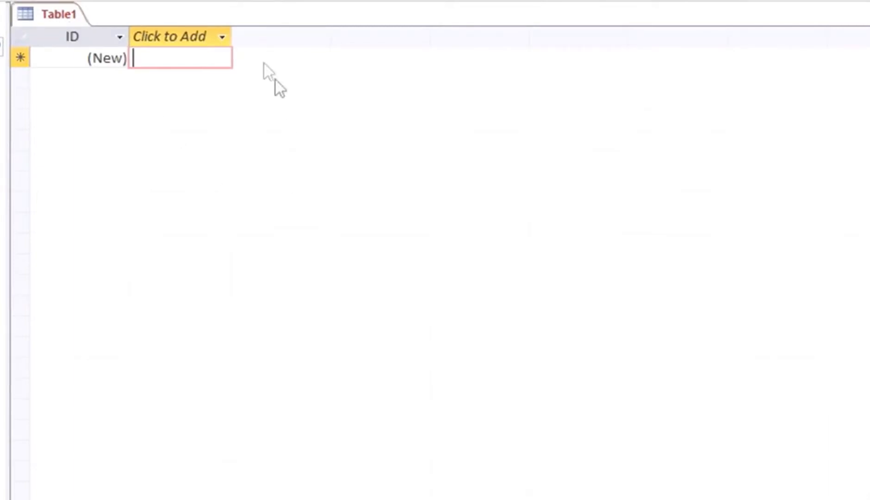
# Add a Short Text field named Names to Table1 in the new database.
pyautogui.click(206, 37)
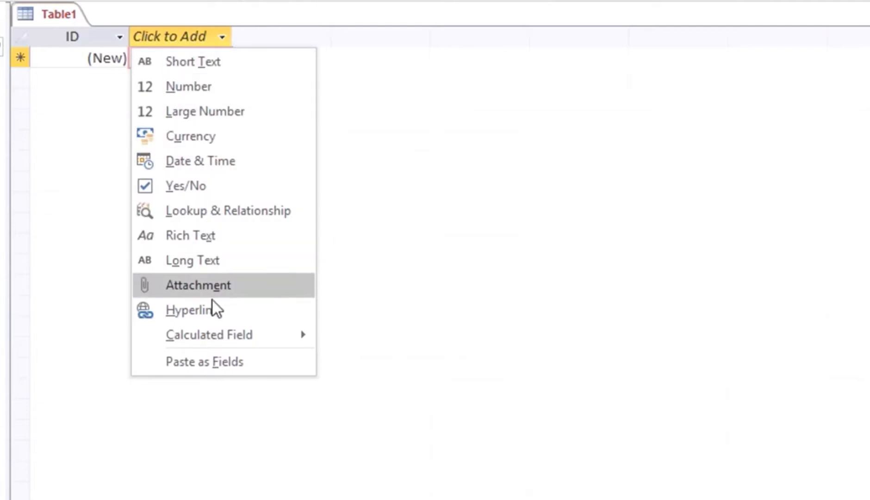
pyautogui.click(211, 60)
pyautogui.write('Names')
pyautogui.click(246, 64)
# Add a Number field named Age after the Names field in Table1.
pyautogui.click(320, 36)
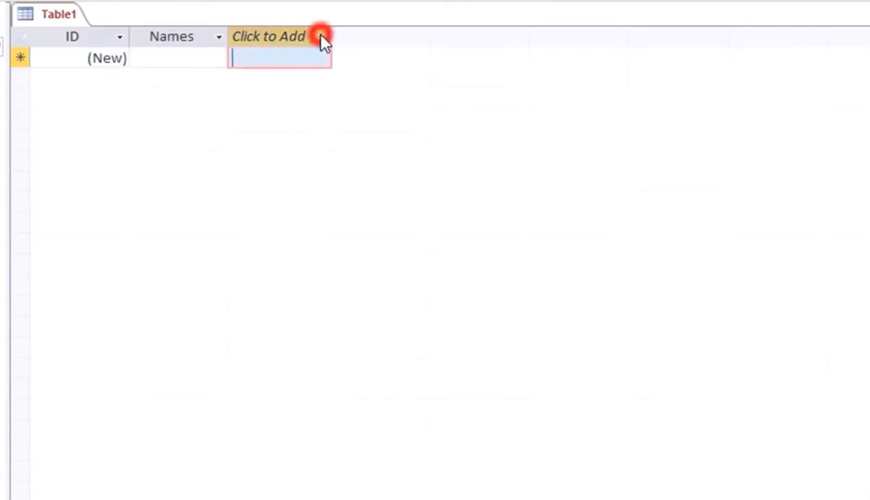
pyautogui.click(314, 87)
pyautogui.write('Age')
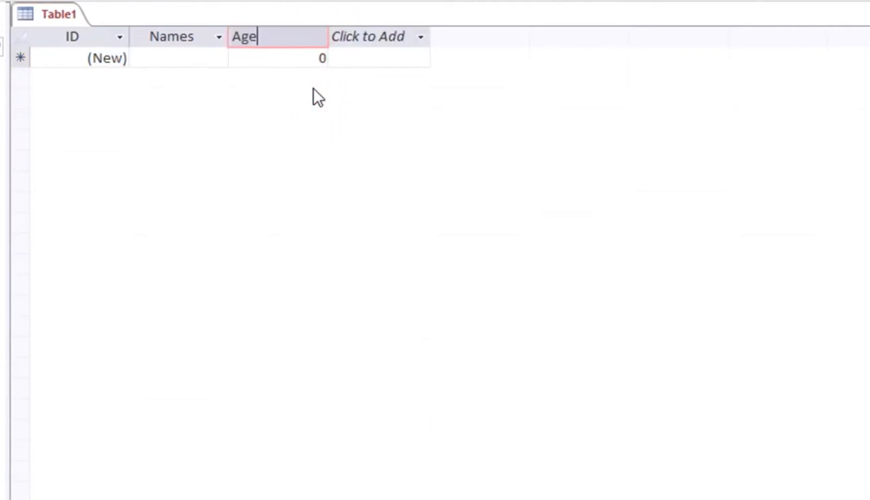
pyautogui.click(288, 59)
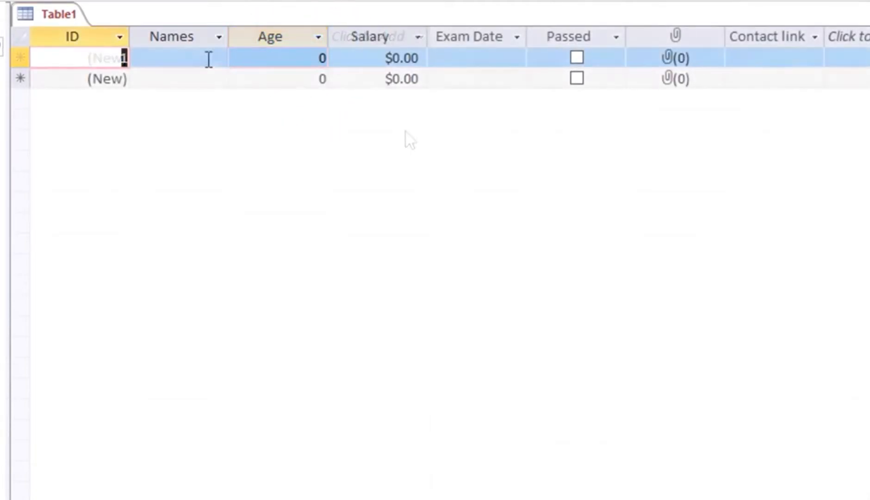
# Fill in the first record of Table1 with the person's name, age 33 and salary $1,600.
pyautogui.click(186, 58)
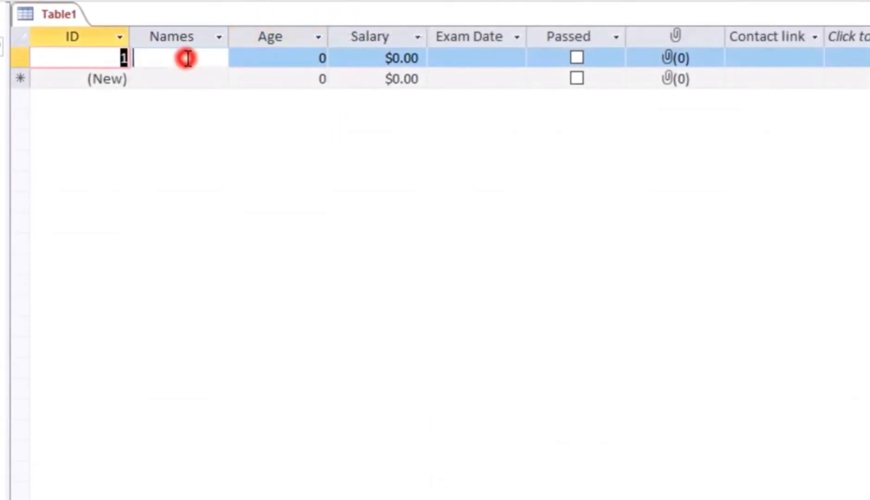
pyautogui.write('N')
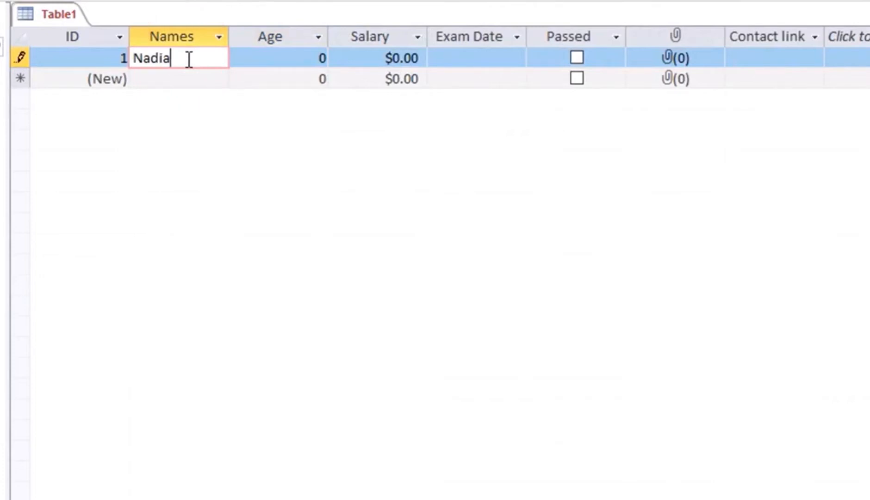
pyautogui.write('adia')
pyautogui.click(269, 54)
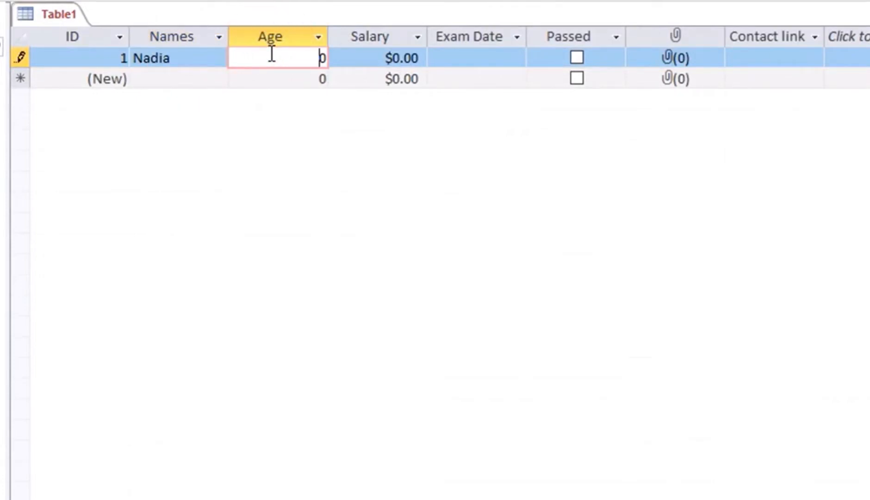
pyautogui.click(398, 58)
pyautogui.doubleClick(398, 58)
pyautogui.write('16')
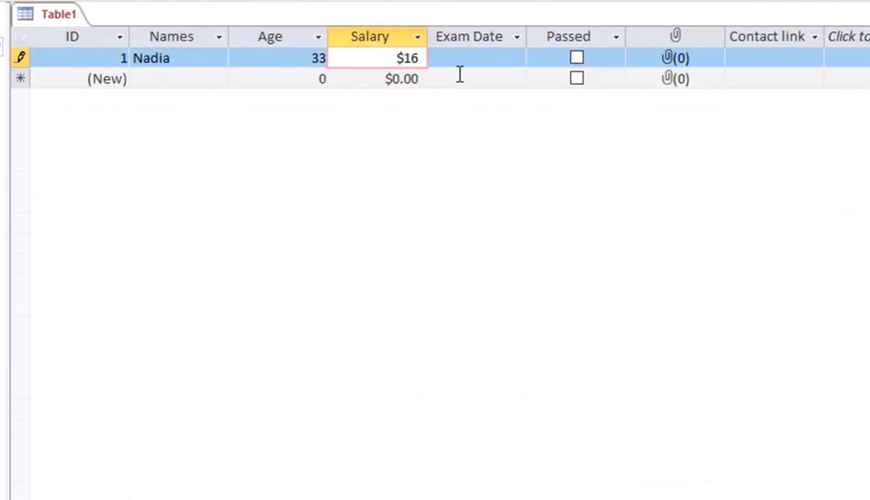
# Set the first record's Exam Date to 2/8/2019 using the date picker and mark it as Passed.
pyautogui.click(494, 59)
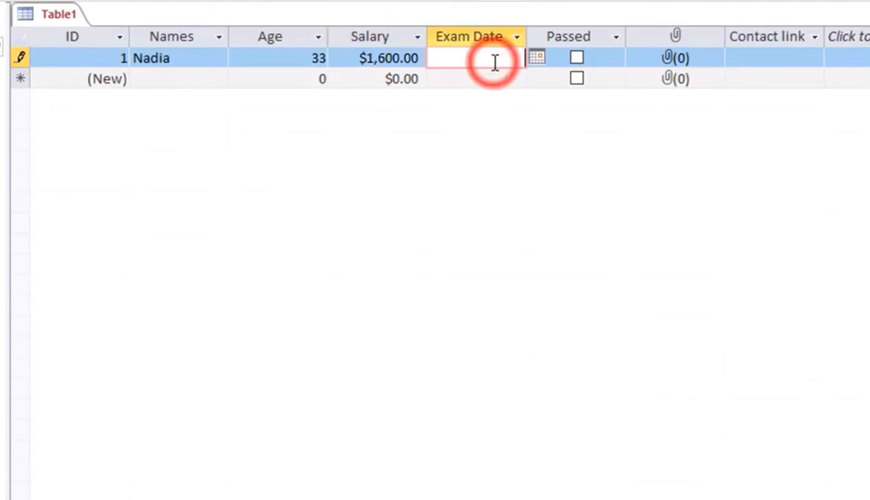
pyautogui.click(536, 57)
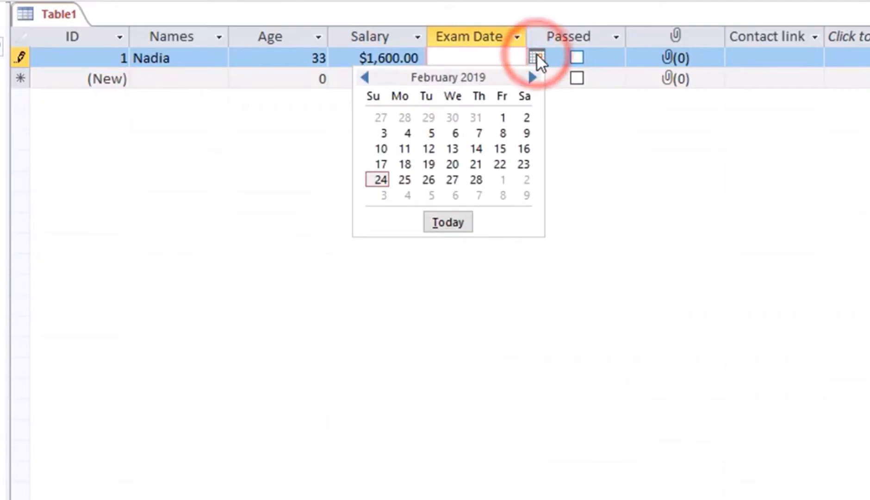
pyautogui.click(502, 134)
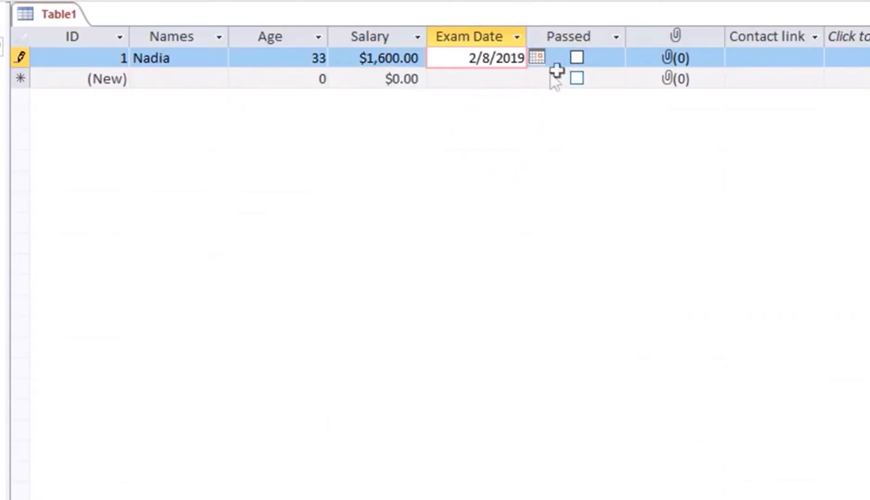
pyautogui.click(578, 57)
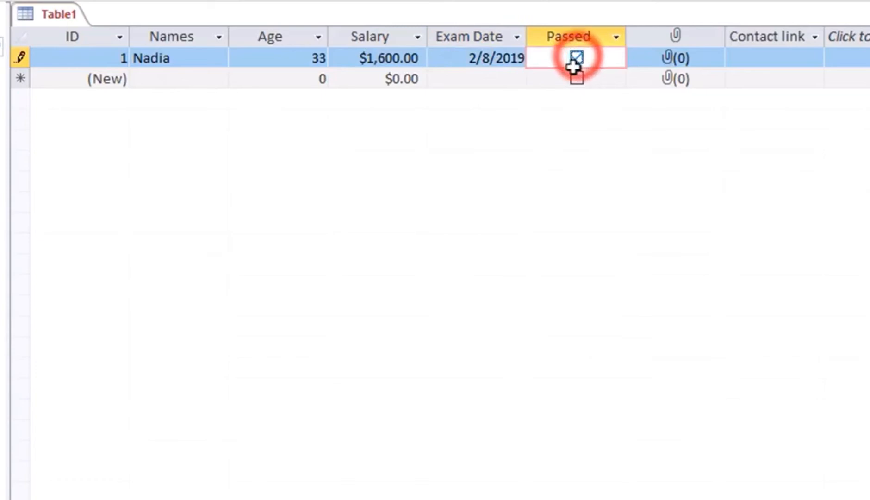
pyautogui.doubleClick(671, 57)
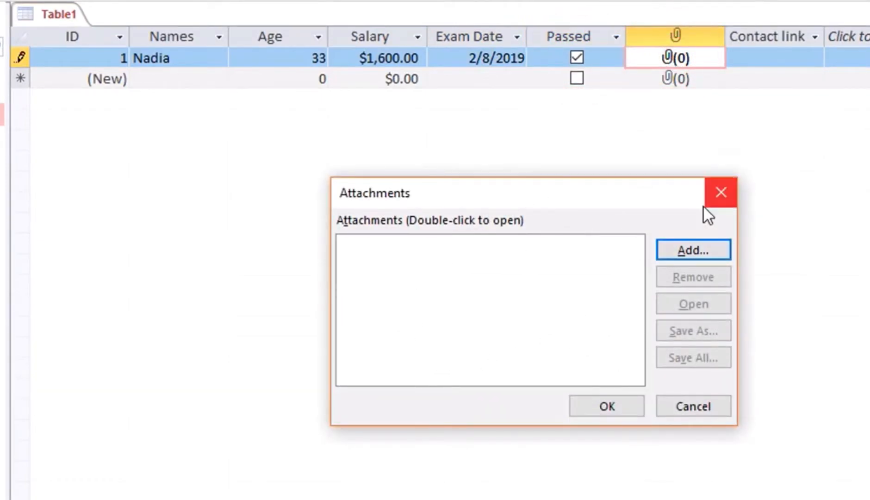
pyautogui.click(729, 189)
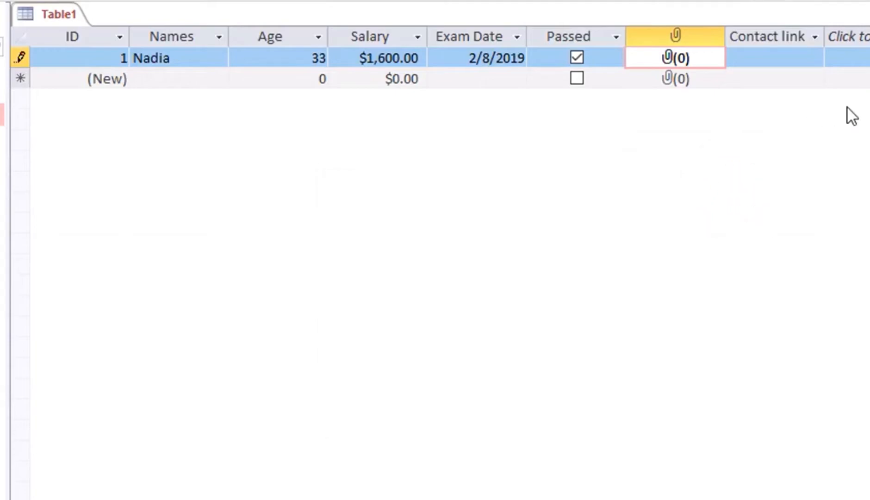
pyautogui.click(770, 67)
pyautogui.write('www.sample.co')
pyautogui.click(777, 86)
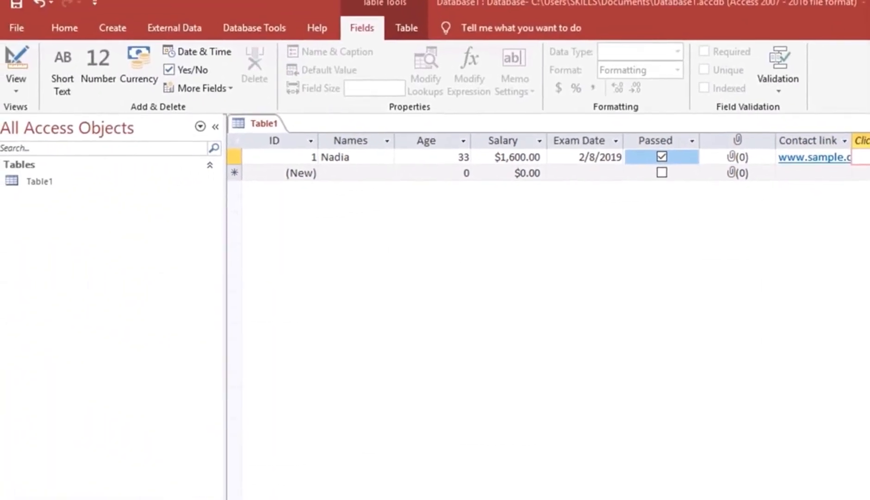
# Review the data types available for the Contact link field.
pyautogui.click(813, 139)
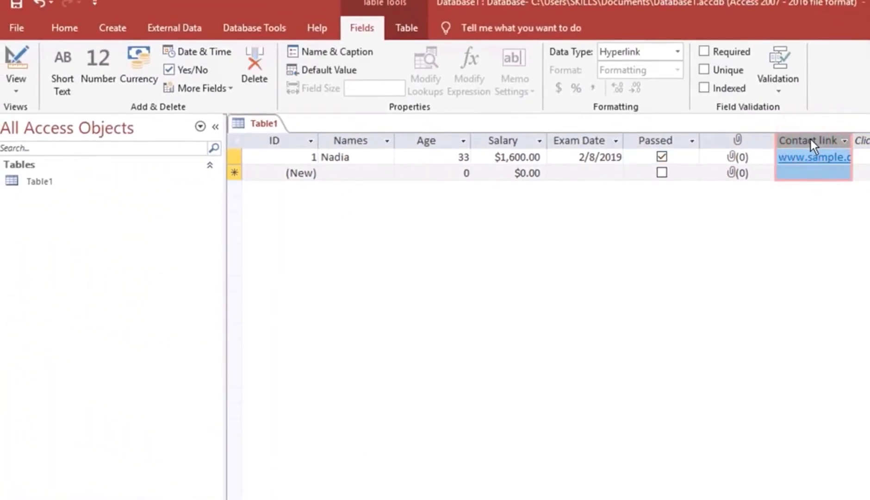
pyautogui.click(365, 30)
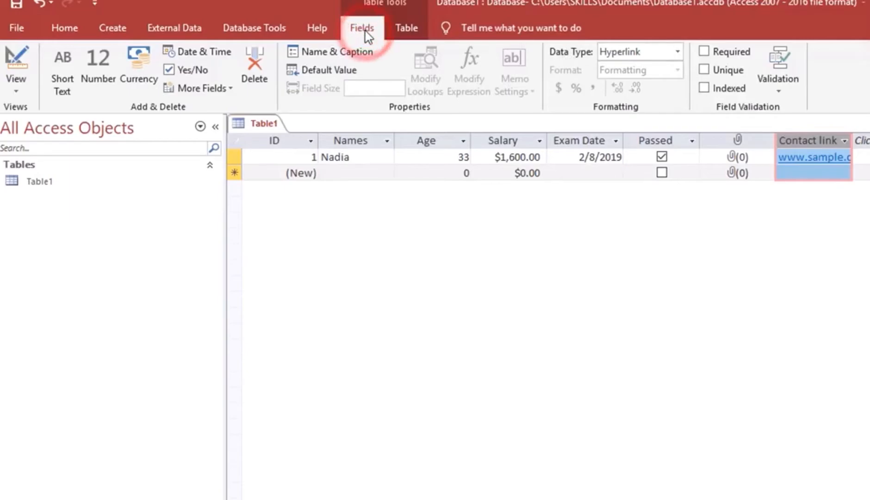
pyautogui.click(678, 51)
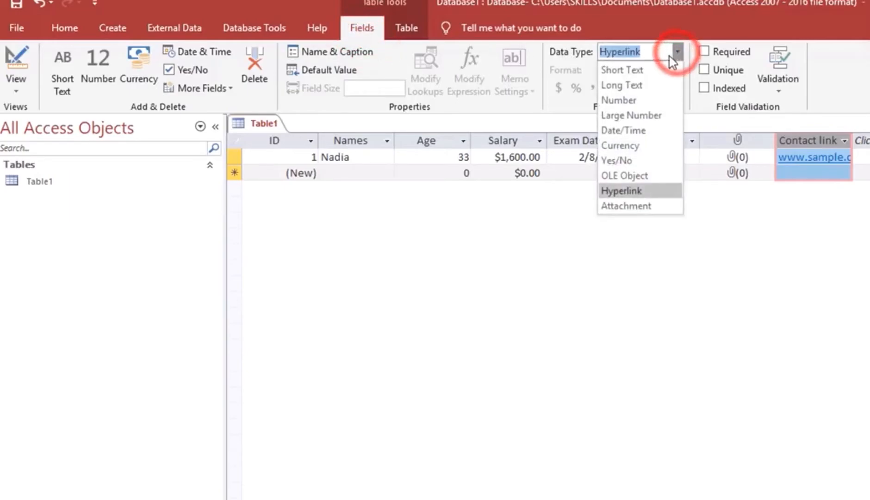
pyautogui.click(721, 255)
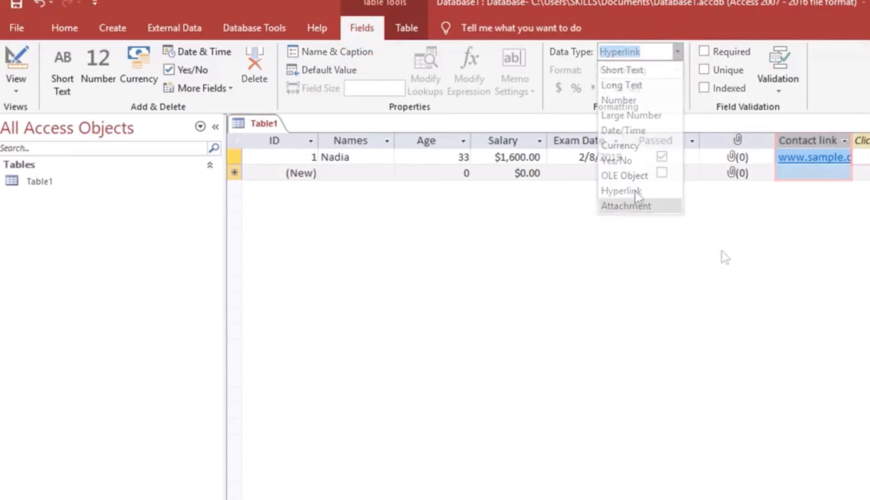
# Fill in the second record with the person's name, age 41 and salary $1,850, and enter a name in the third record.
pyautogui.click(338, 172)
pyautogui.write('James')
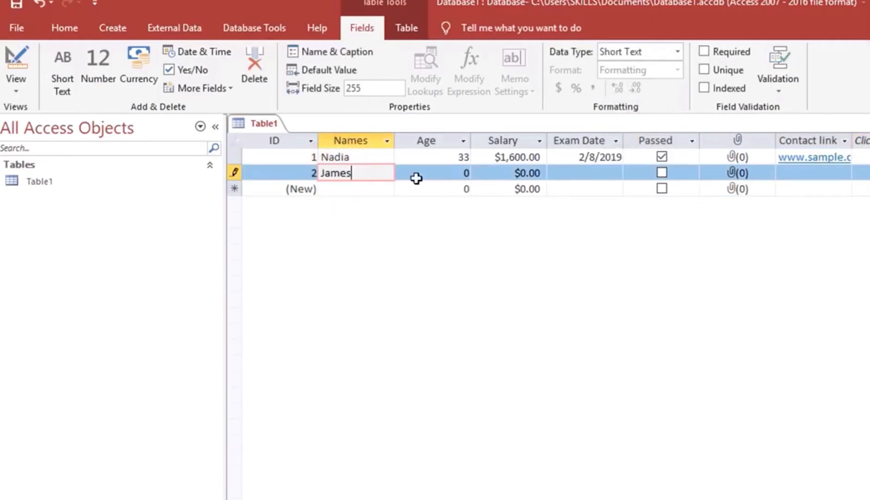
pyautogui.click(450, 175)
pyautogui.doubleClick(466, 174)
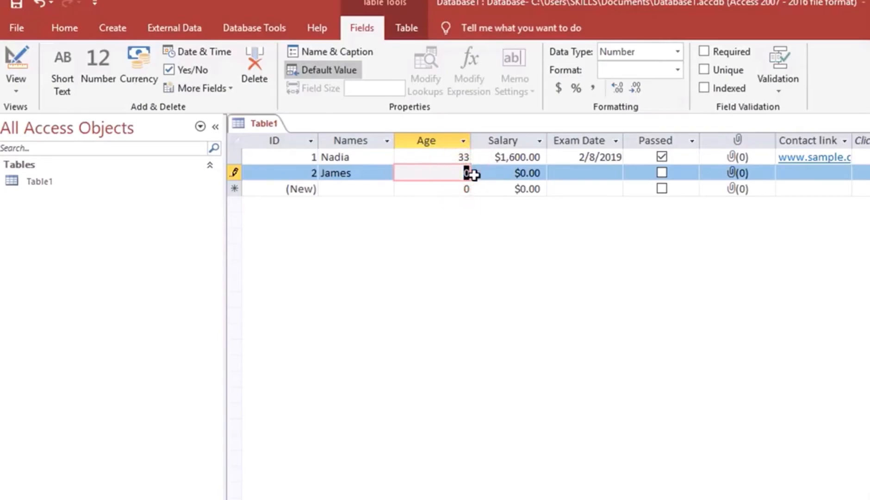
pyautogui.click(515, 172)
pyautogui.doubleClick(524, 173)
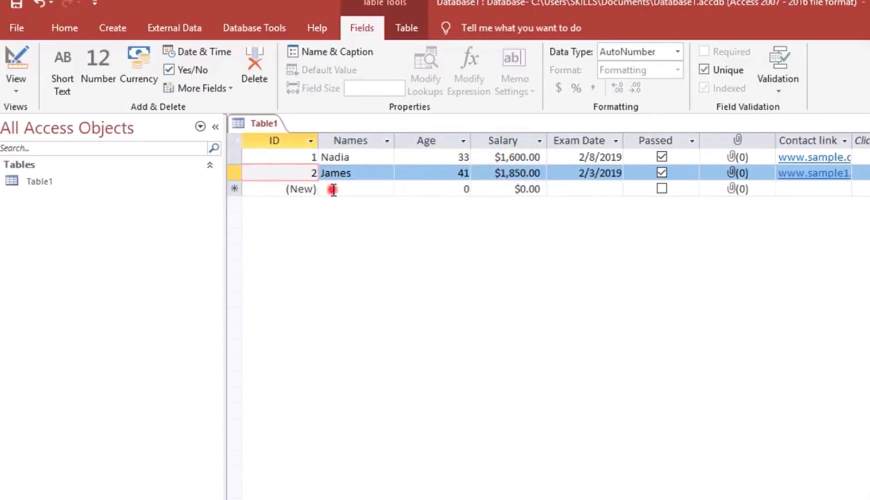
pyautogui.click(333, 188)
pyautogui.write('Nick')
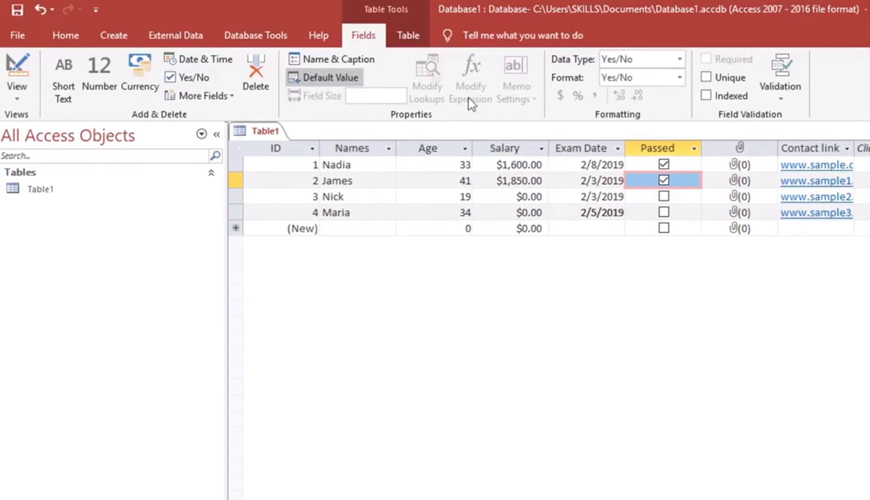
# Review the external data commands and the field types available for a new Table1 field, including calculated fields.
pyautogui.click(189, 37)
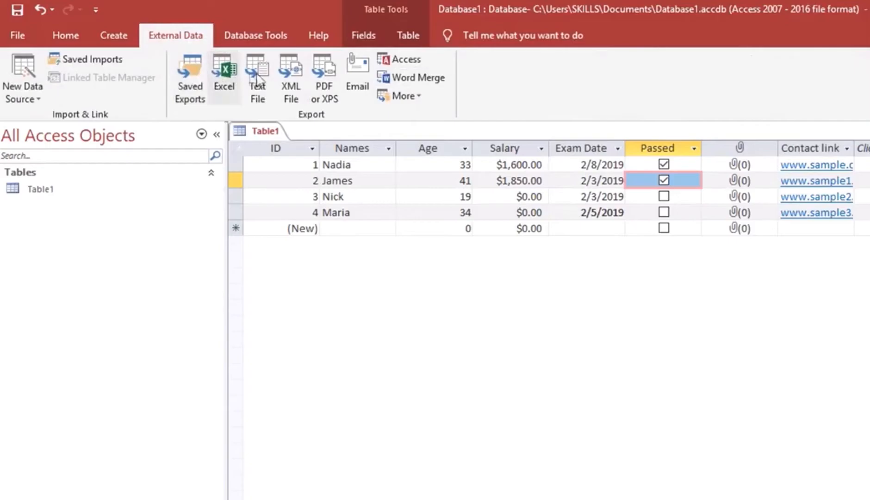
pyautogui.click(581, 29)
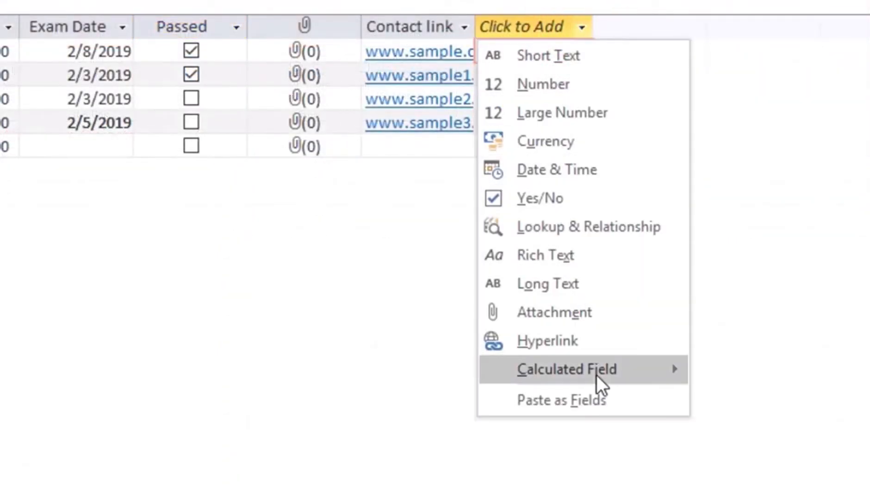
pyautogui.moveTo(684, 369)
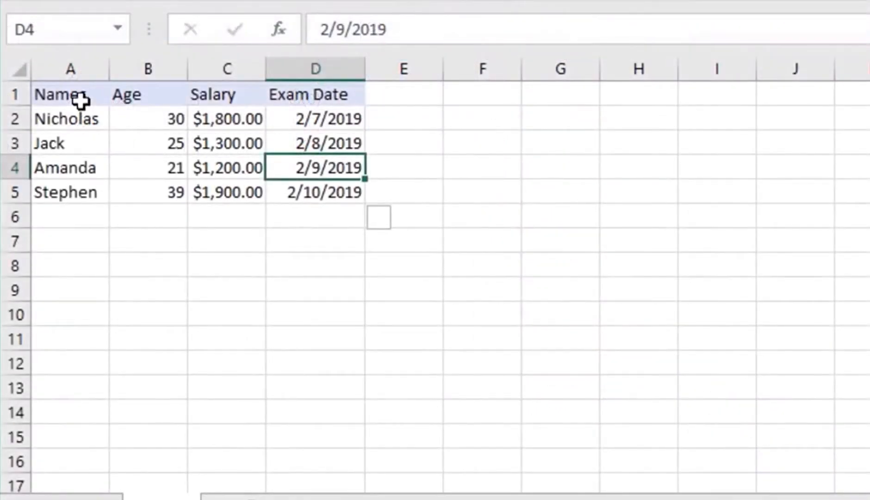
# Switch to Excel and examine the sheet's Names, Age, Salary and Exam Date data in rows 1 to 5.
pyautogui.click(81, 99)
pyautogui.moveTo(70, 118); pyautogui.dragTo(361, 195)
pyautogui.click(314, 190)
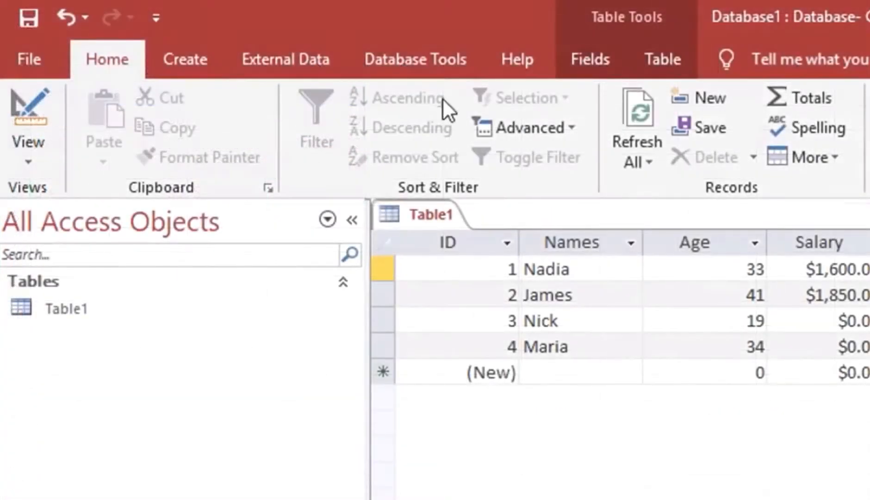
# Switch back to Access and import the Excel spreadsheet as a new table, using its first row as column headings.
pyautogui.click(291, 52)
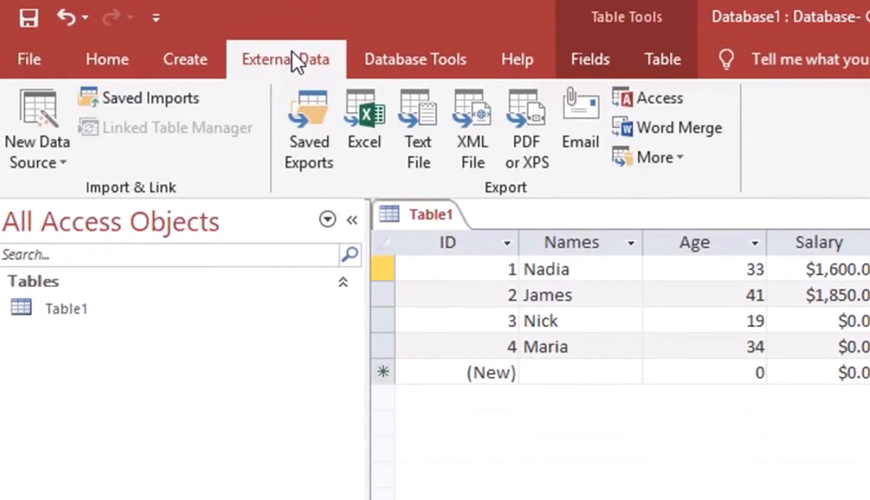
pyautogui.click(45, 158)
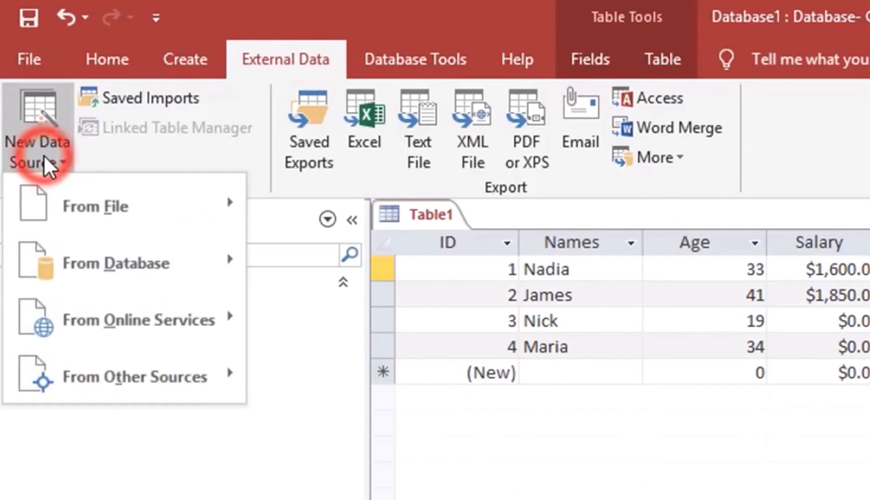
pyautogui.moveTo(141, 201)
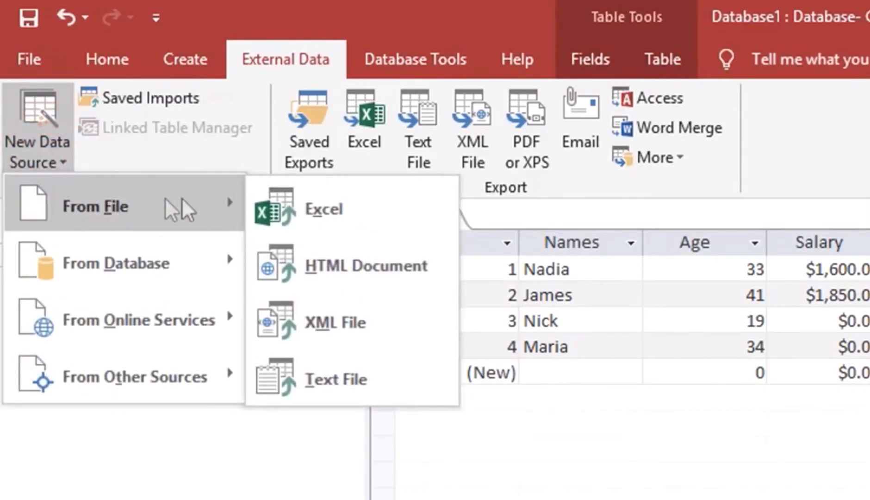
pyautogui.moveTo(160, 253)
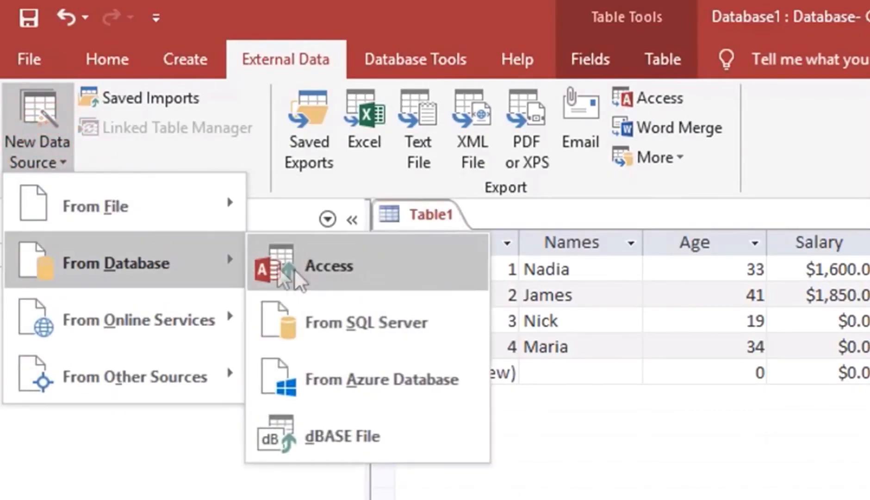
pyautogui.moveTo(188, 324)
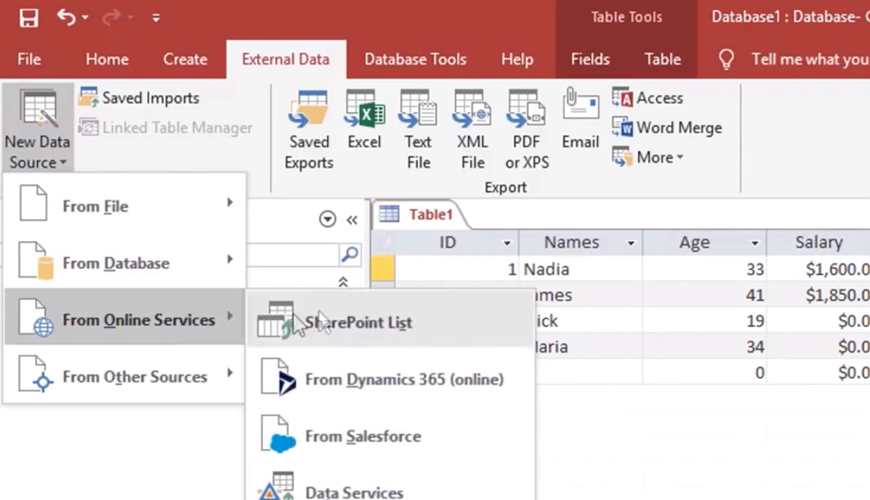
pyautogui.moveTo(189, 380)
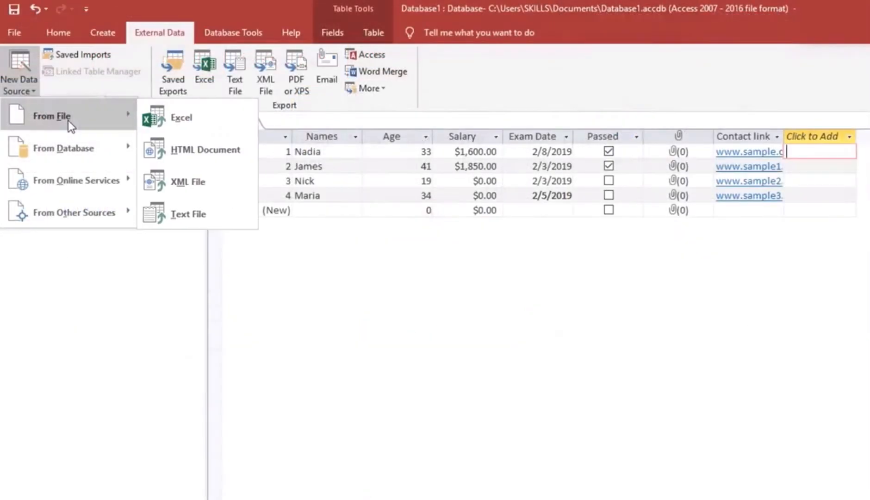
pyautogui.click(199, 122)
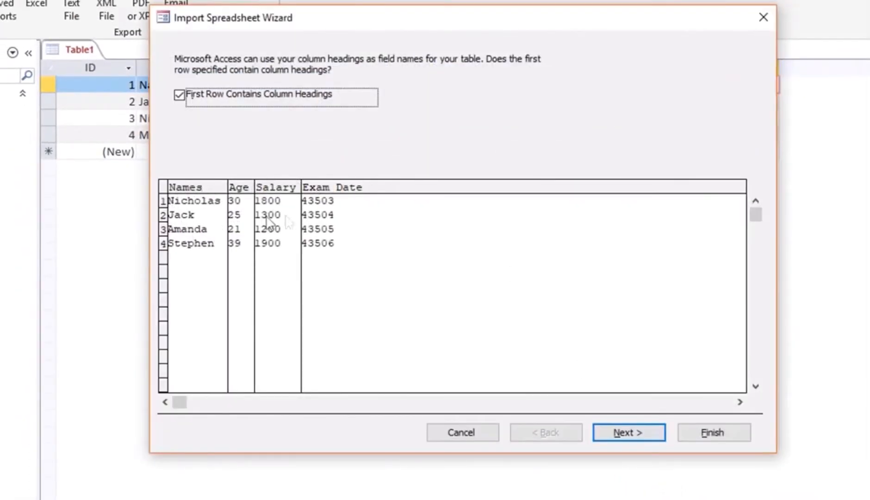
pyautogui.click(662, 435)
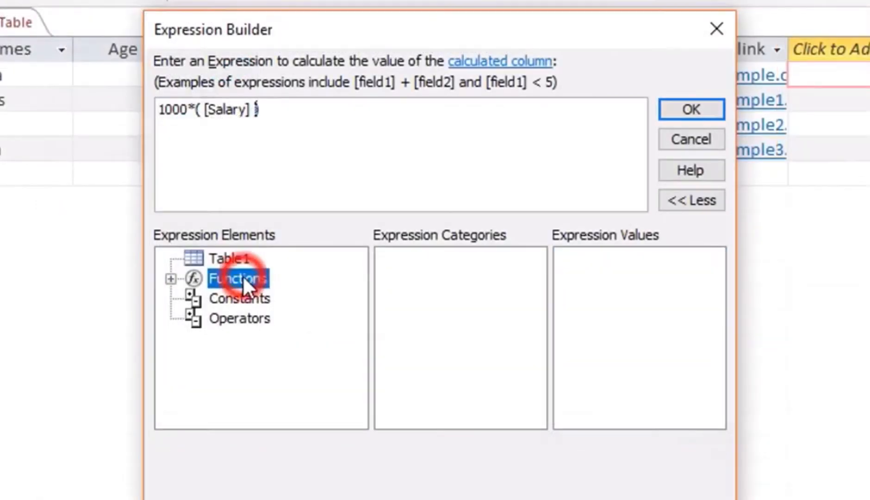
# Review the constants and comparison operators offered by the Expression Builder for the Salary expression.
pyautogui.click(243, 296)
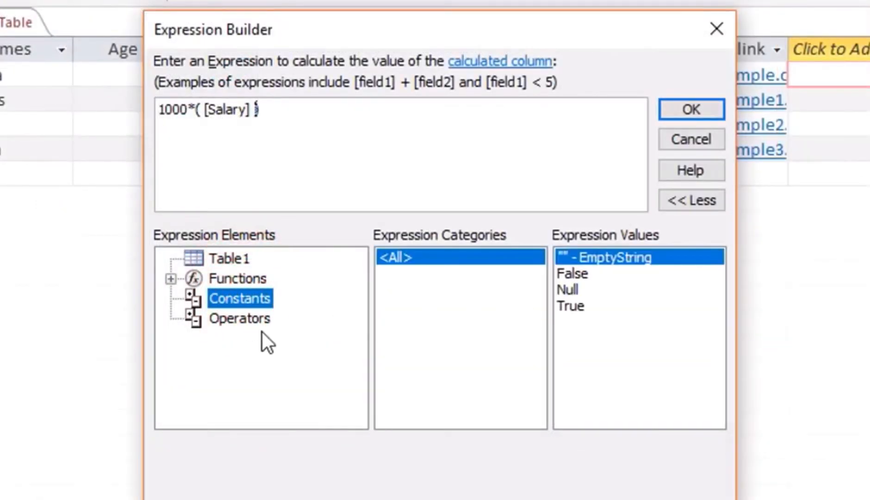
pyautogui.click(254, 318)
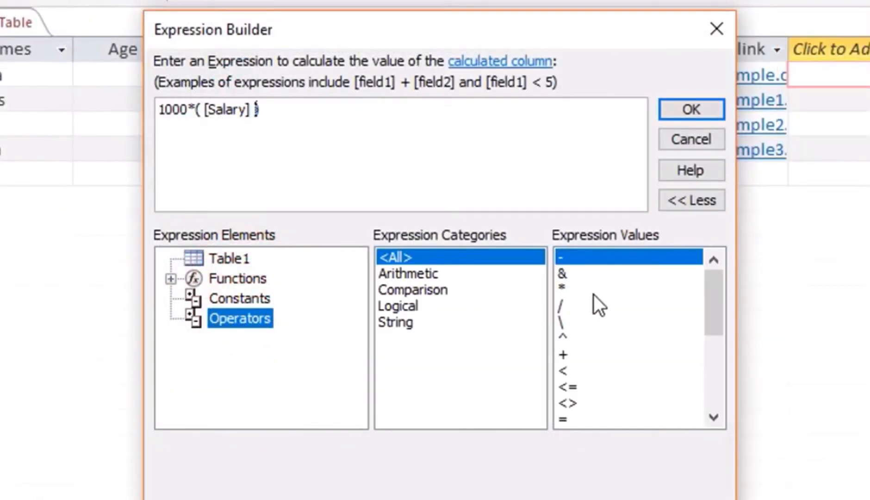
pyautogui.click(438, 284)
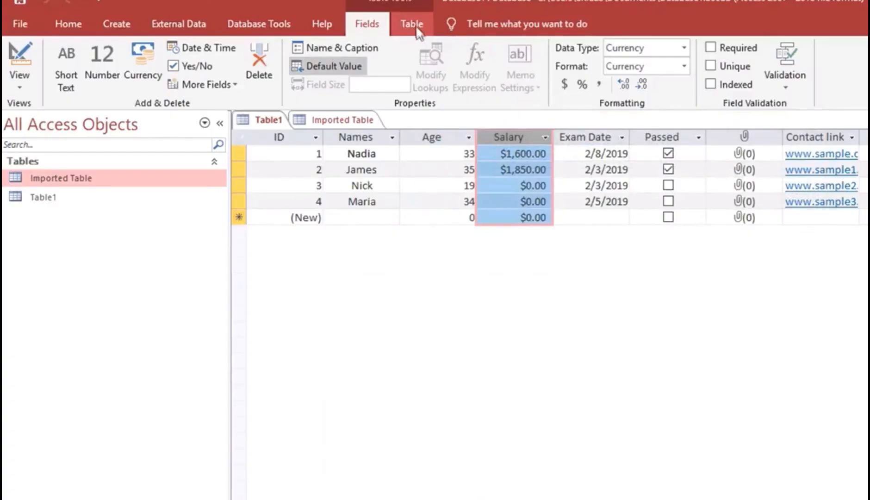
# Review the named macro options for Table1 and the commands available for its Points field.
pyautogui.click(415, 25)
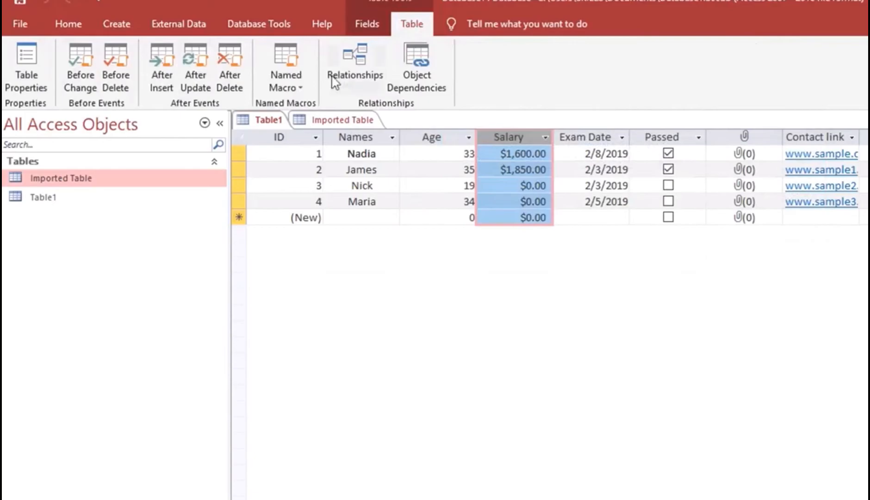
pyautogui.click(287, 83)
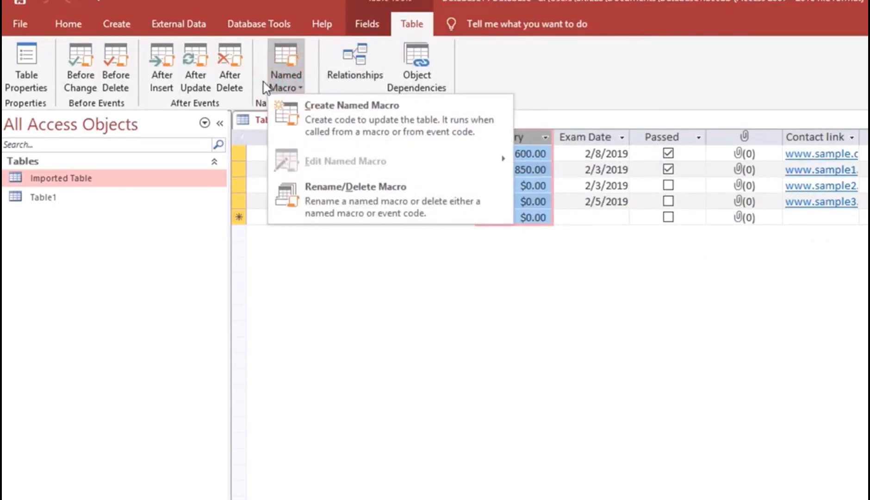
pyautogui.click(299, 91)
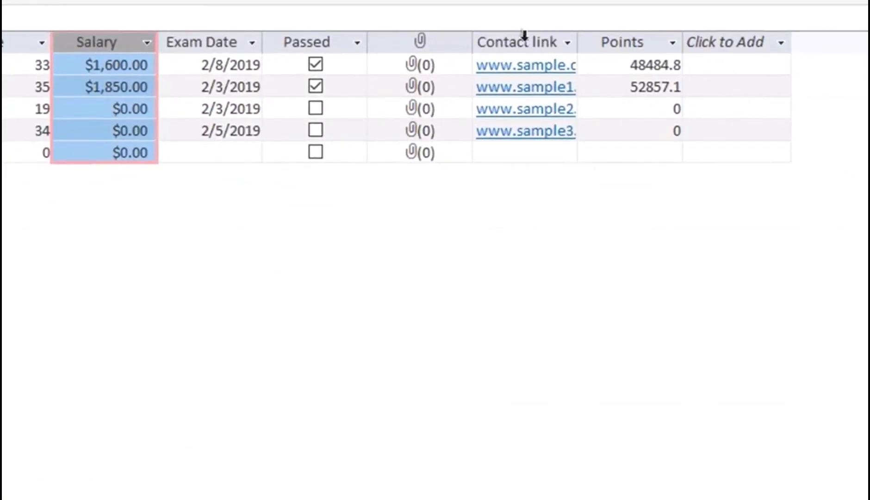
pyautogui.rightClick(643, 42)
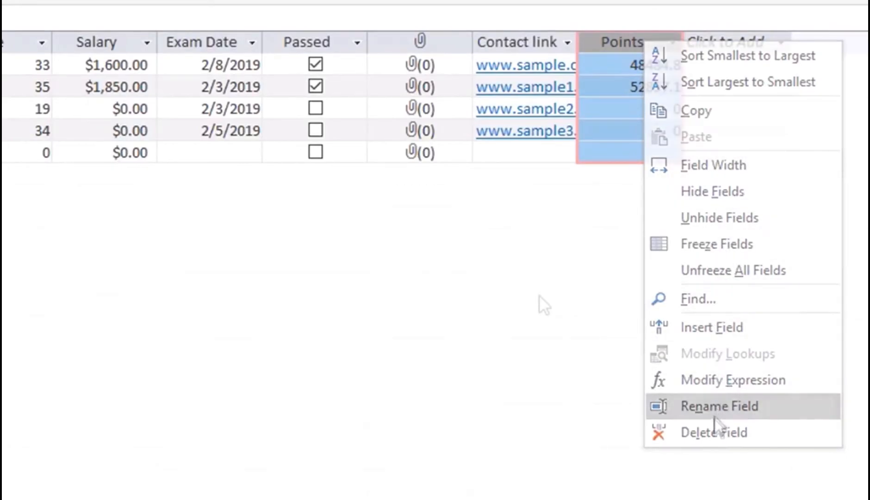
pyautogui.click(539, 295)
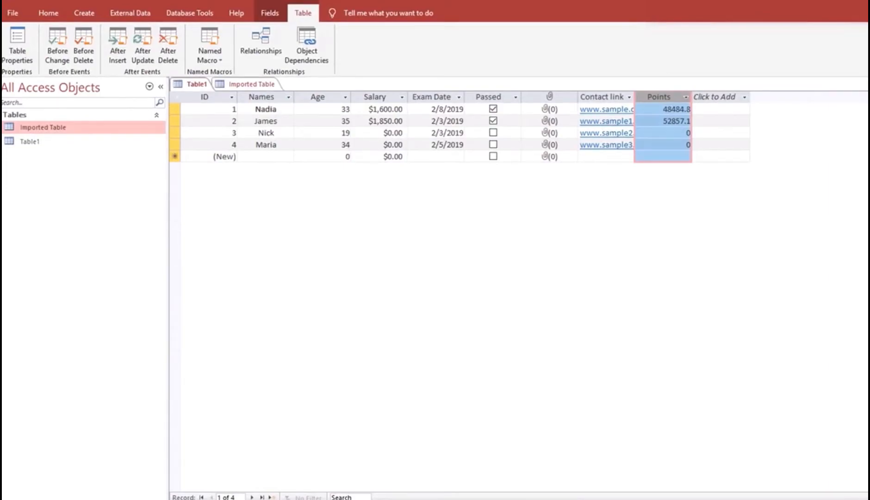
# Save Table1 under the name MyTable.
pyautogui.hotkey('ctrl', 's')
pyautogui.write('MyTable')
pyautogui.press('Return')
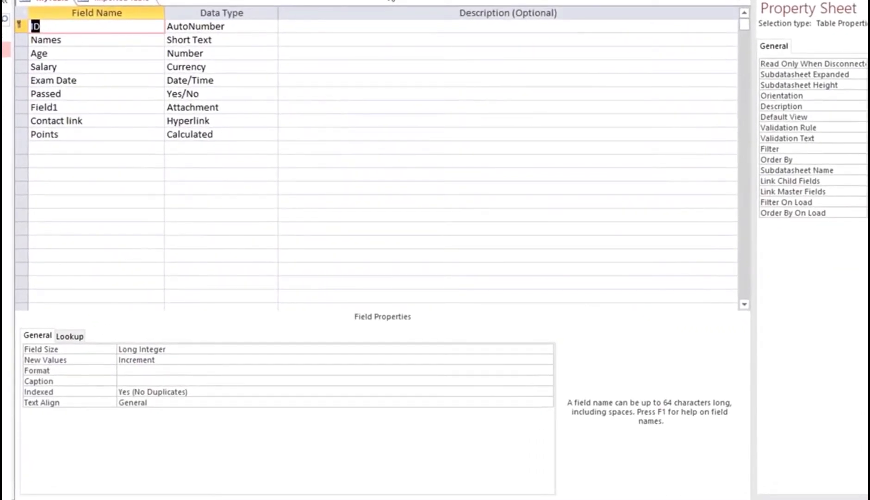
# Examine the data types of the ID, Names, Age, Salary, Exam Date and Passed fields in MyTable's design.
pyautogui.click(217, 26)
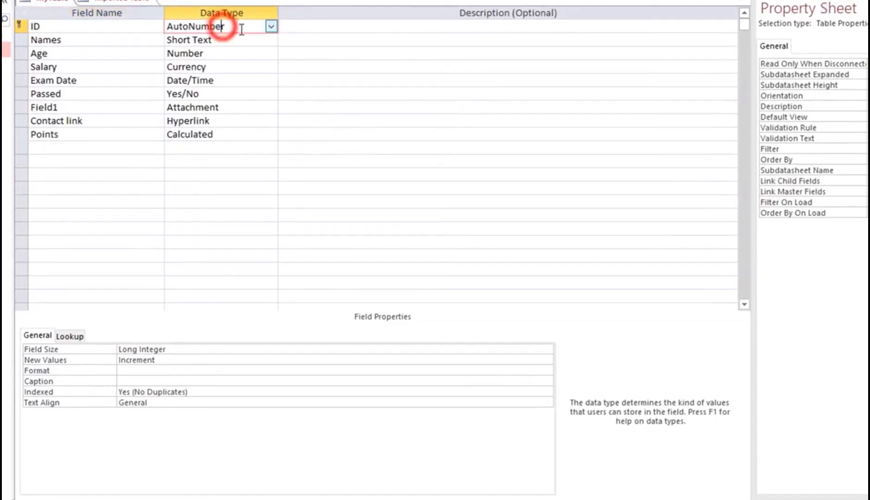
pyautogui.click(111, 37)
pyautogui.click(214, 39)
pyautogui.click(214, 53)
pyautogui.click(215, 67)
pyautogui.click(218, 80)
pyautogui.click(220, 94)
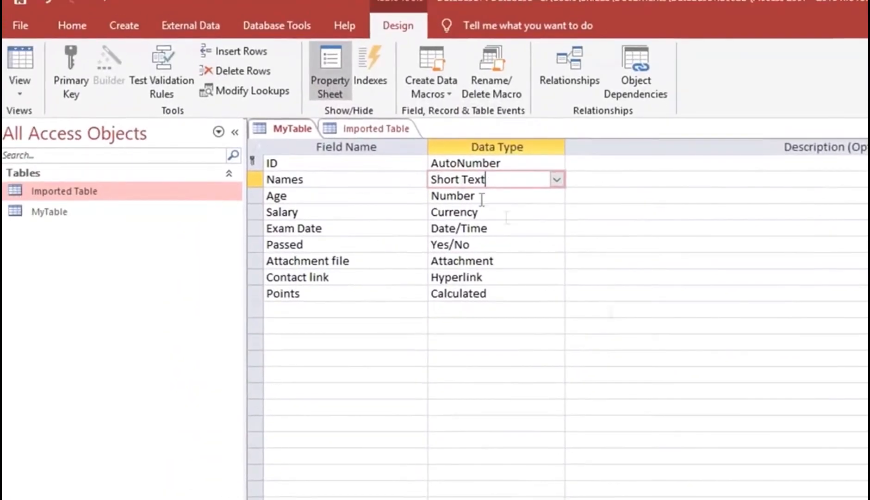
# Save MyTable's design, and close both MyTable and Imported Table.
pyautogui.rightClick(280, 127)
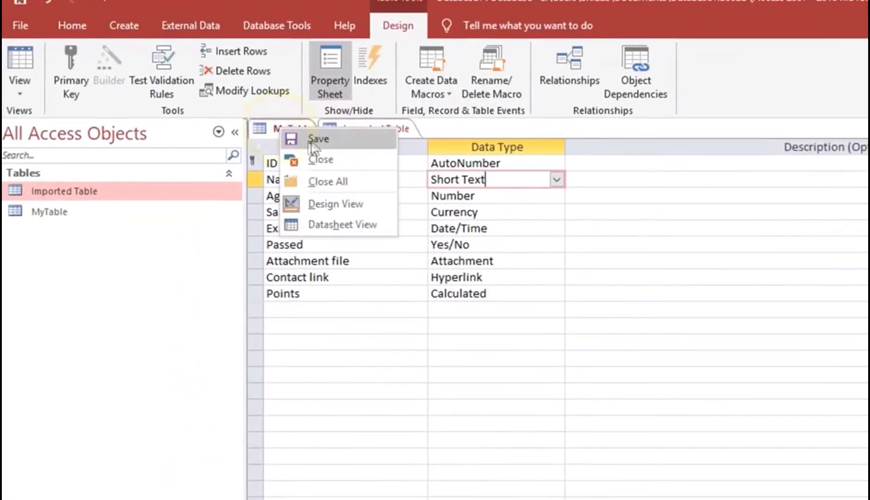
pyautogui.click(325, 137)
pyautogui.rightClick(306, 132)
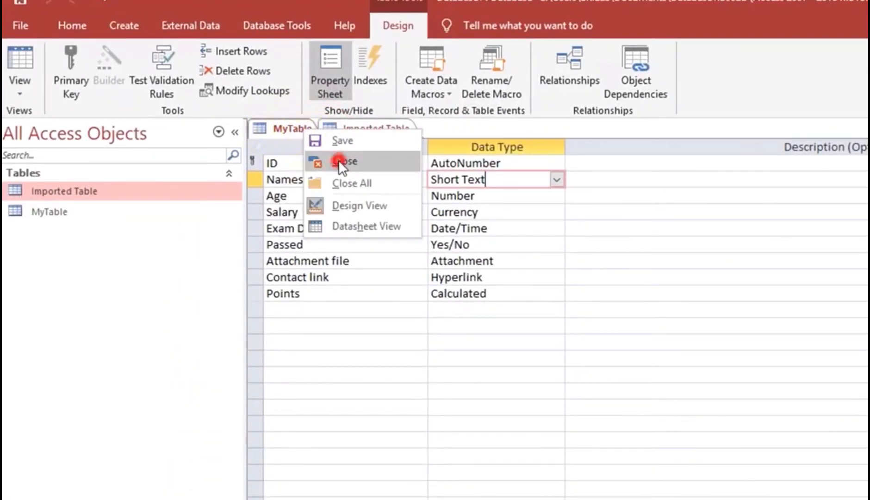
pyautogui.click(340, 159)
pyautogui.rightClick(321, 128)
pyautogui.rightClick(329, 131)
pyautogui.click(359, 161)
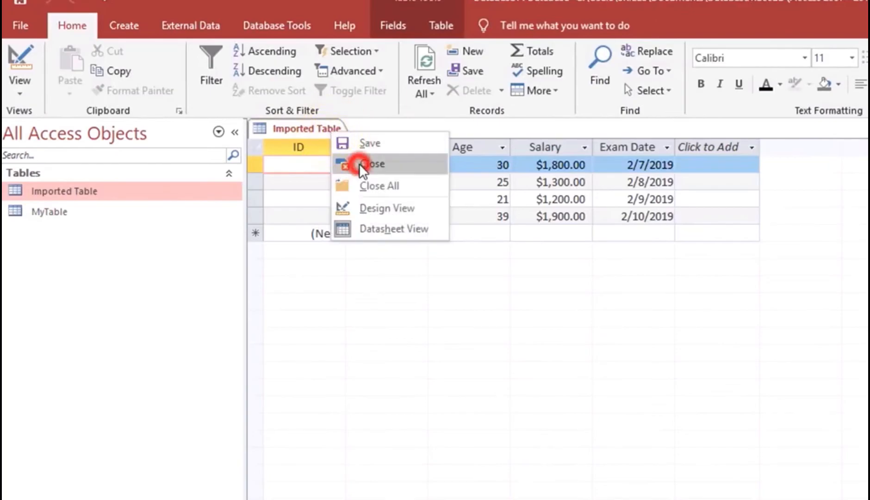
# Reopen MyTable and Imported Table, bring MyTable to the front and review the commands available for it.
pyautogui.doubleClick(98, 211)
pyautogui.doubleClick(107, 188)
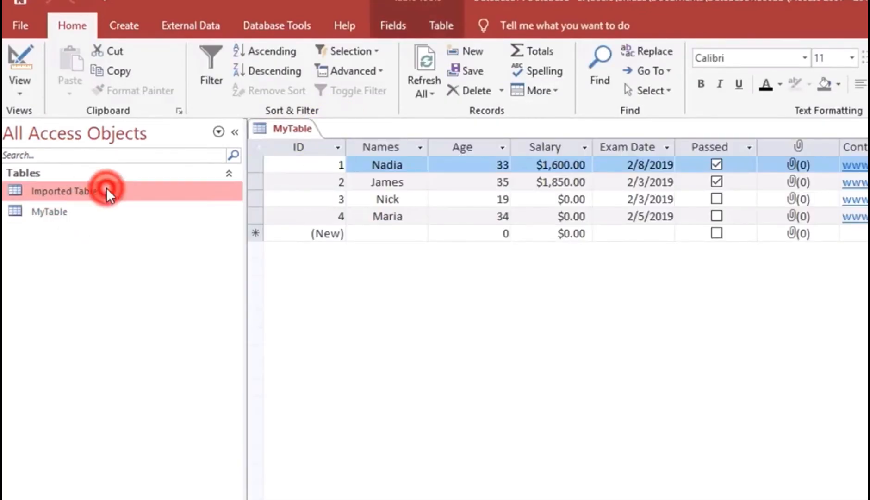
pyautogui.click(276, 128)
pyautogui.click(73, 209)
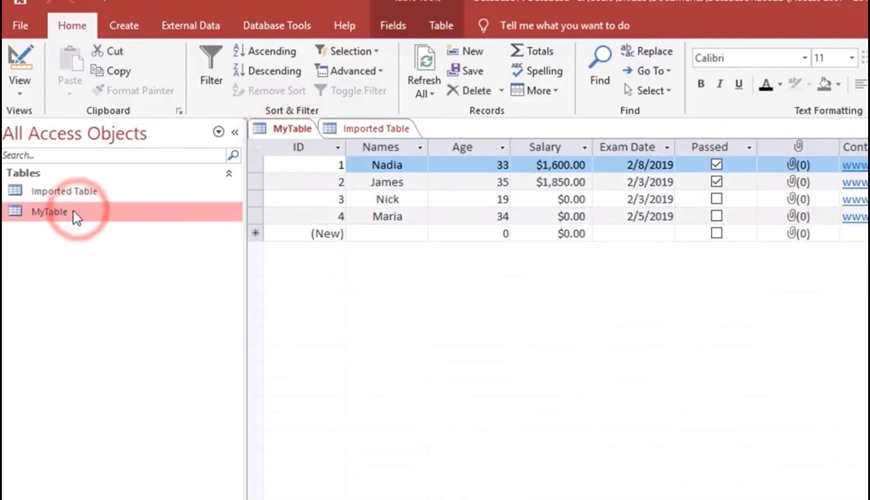
pyautogui.rightClick(80, 209)
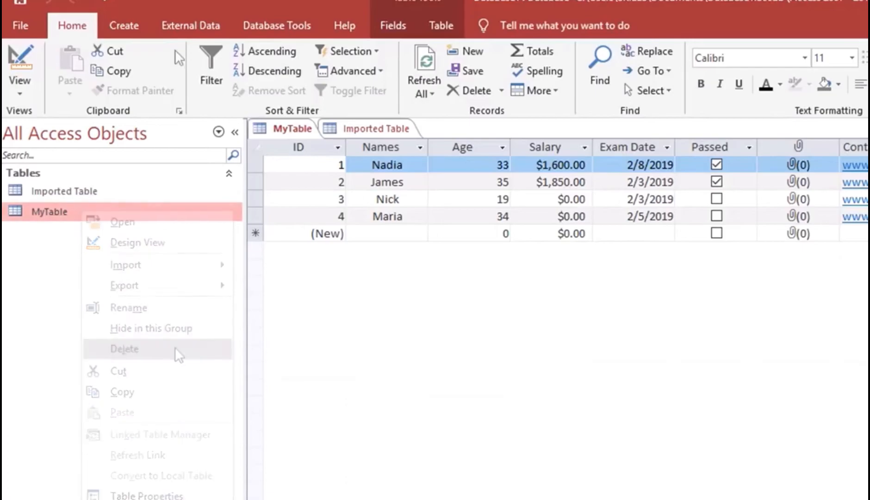
# Create a new blank table in the database.
pyautogui.click(126, 24)
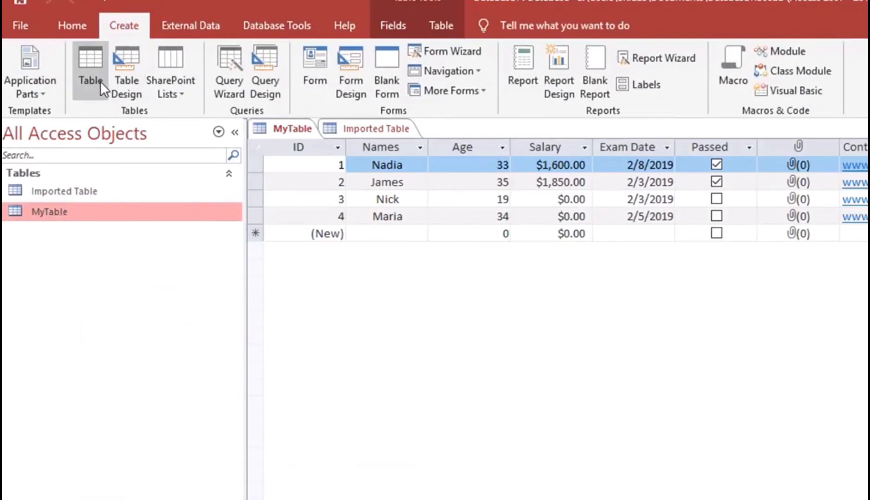
pyautogui.click(100, 81)
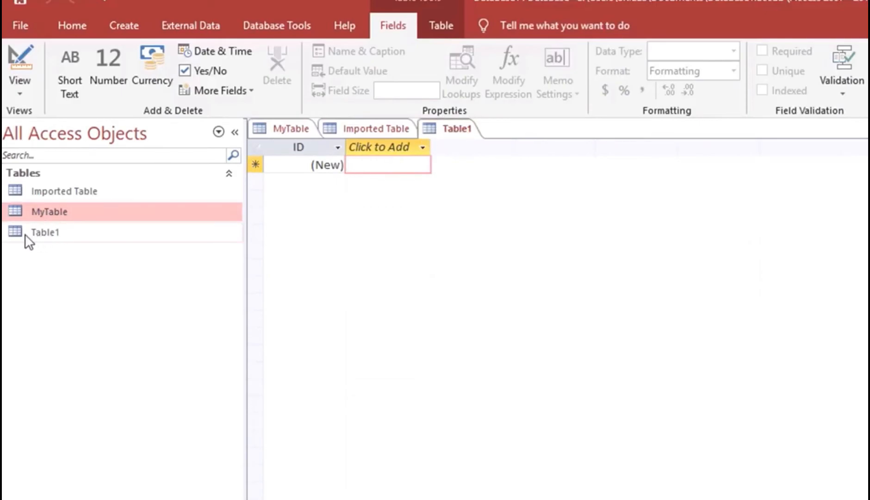
# Create a form based on MyTable.
pyautogui.doubleClick(50, 230)
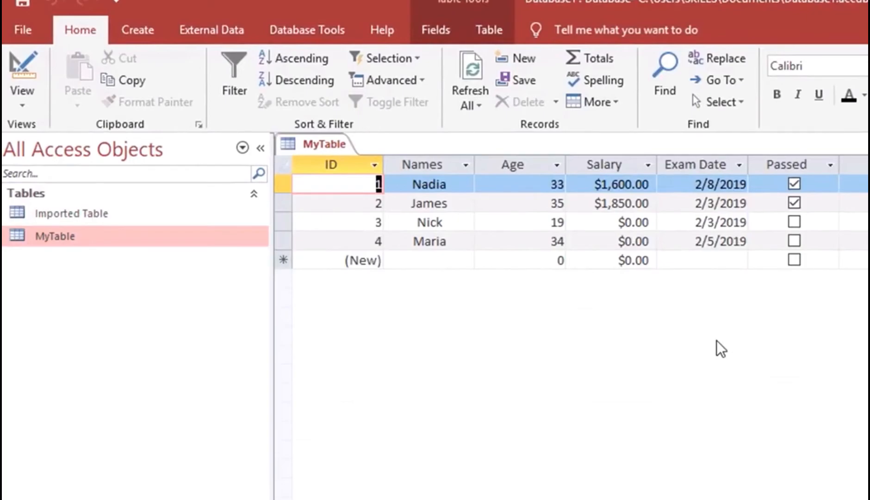
pyautogui.click(143, 28)
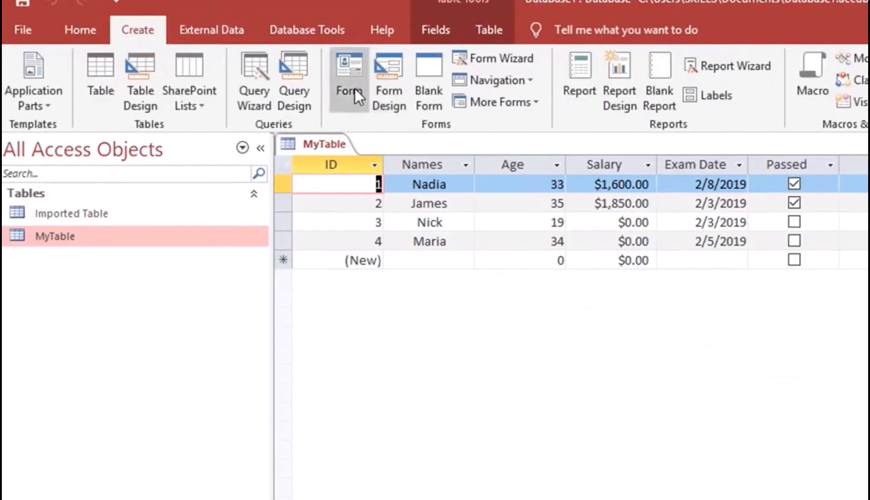
pyautogui.click(355, 105)
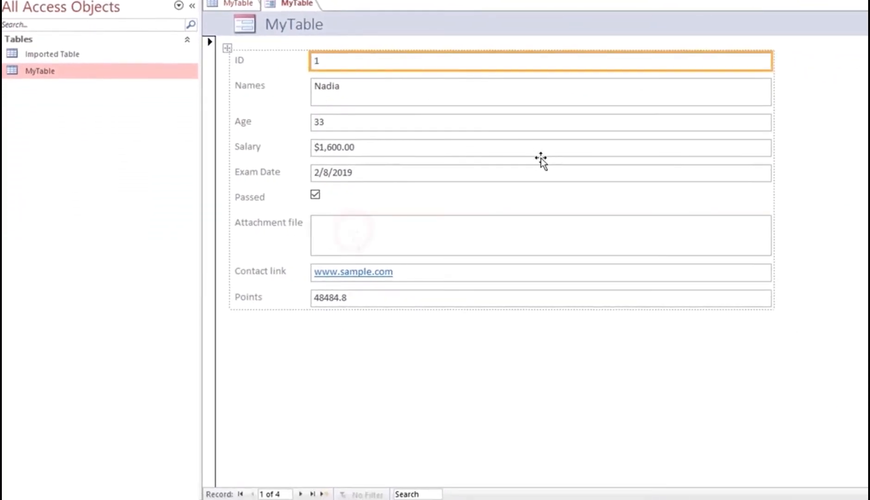
# Examine the Attachment file, Contact link and Points fields in the first record of the MyTable form.
pyautogui.click(354, 233)
pyautogui.click(431, 270)
pyautogui.click(418, 296)
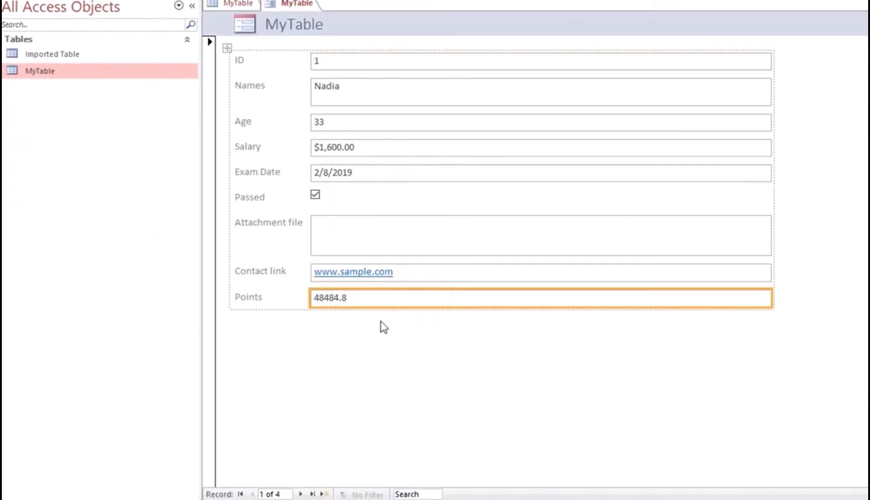
# Page through the form's records one by one to the blank new record and go to its ID field.
pyautogui.click(300, 494)
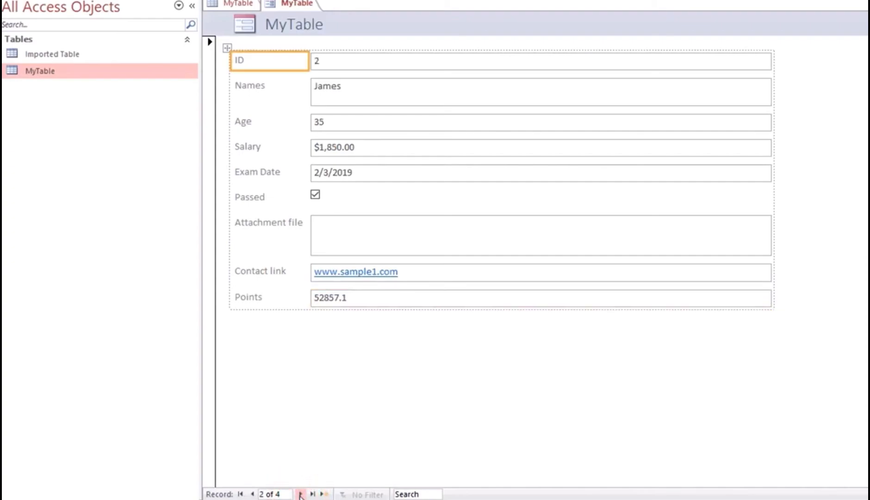
pyautogui.click(300, 494)
pyautogui.click(301, 494)
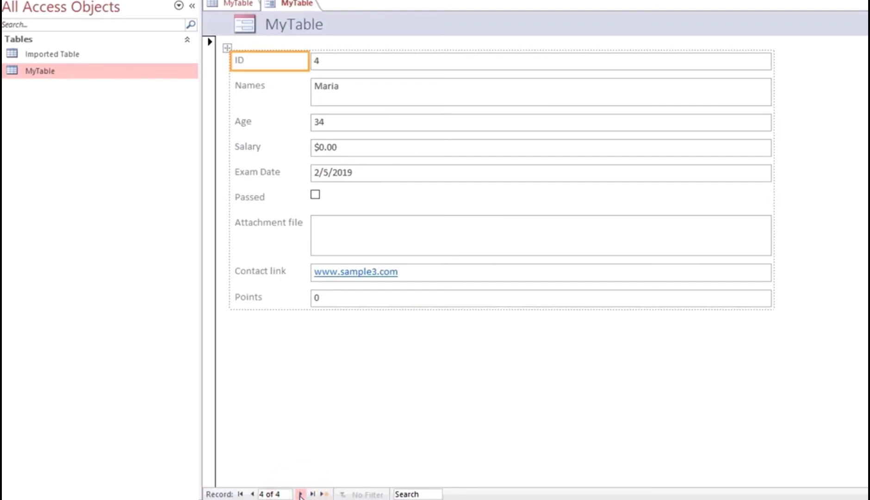
pyautogui.click(300, 494)
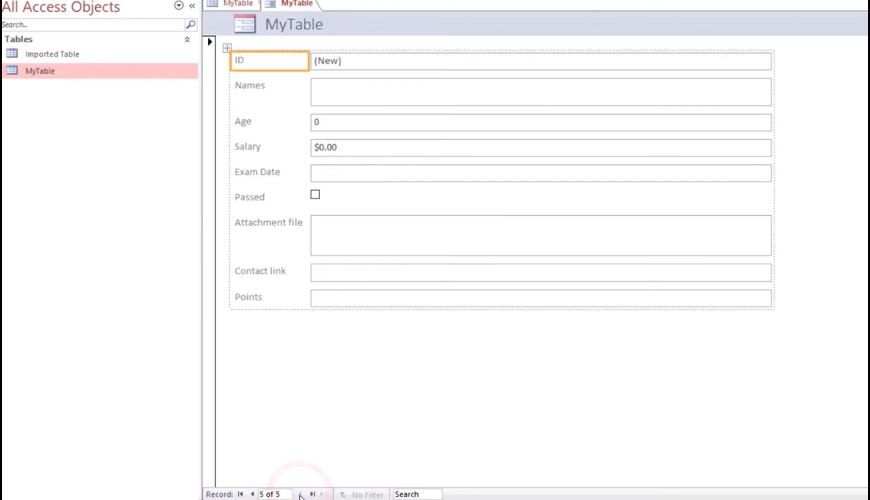
pyautogui.click(355, 64)
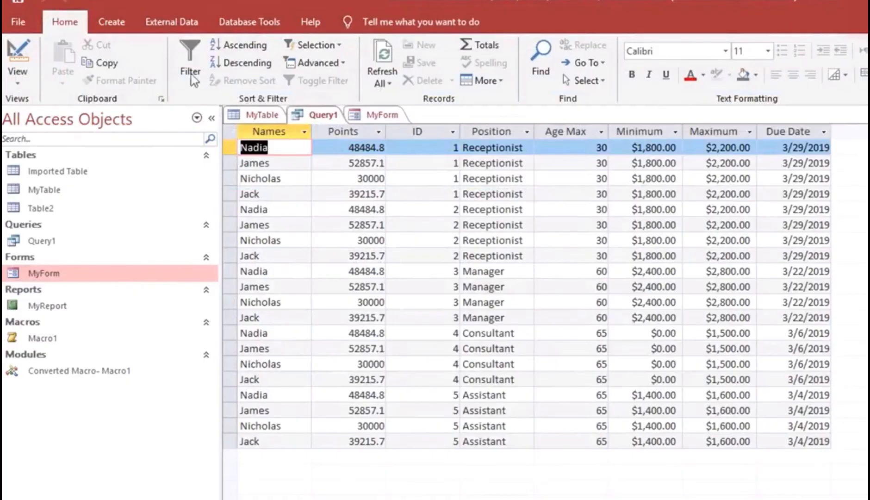
# Review the options for saving the whole database and for saving the current database object as a new one.
pyautogui.click(21, 17)
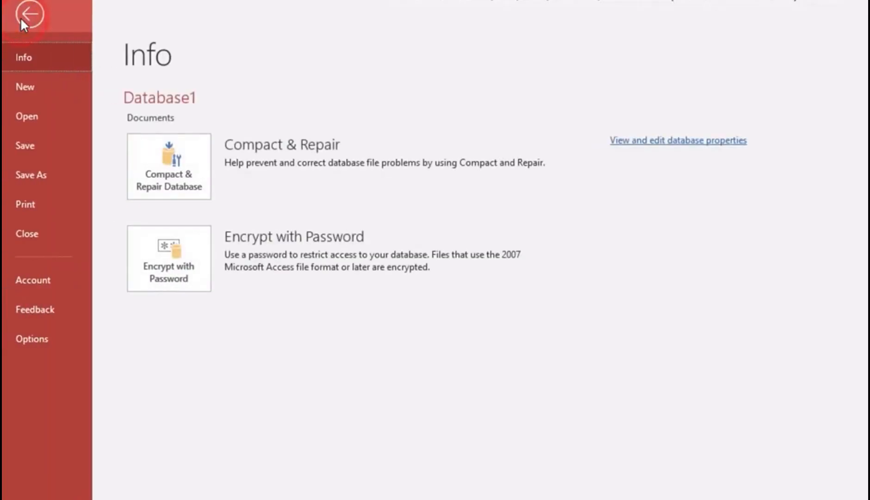
pyautogui.click(36, 179)
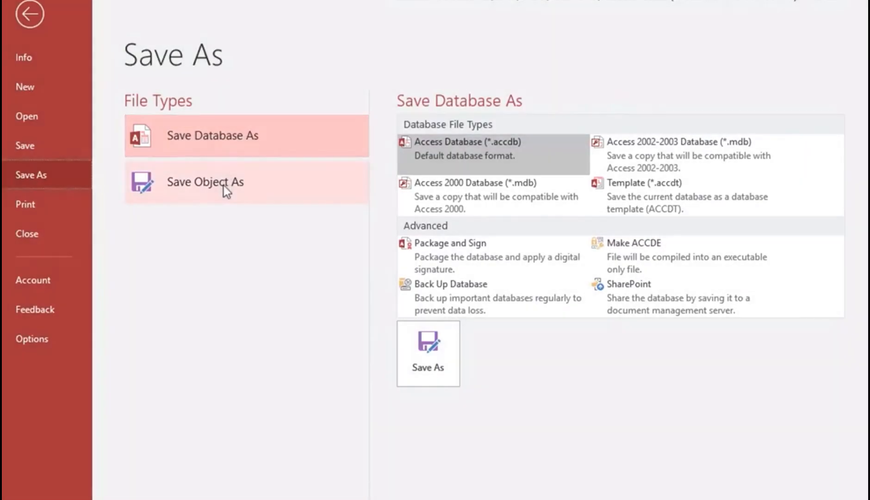
pyautogui.click(223, 184)
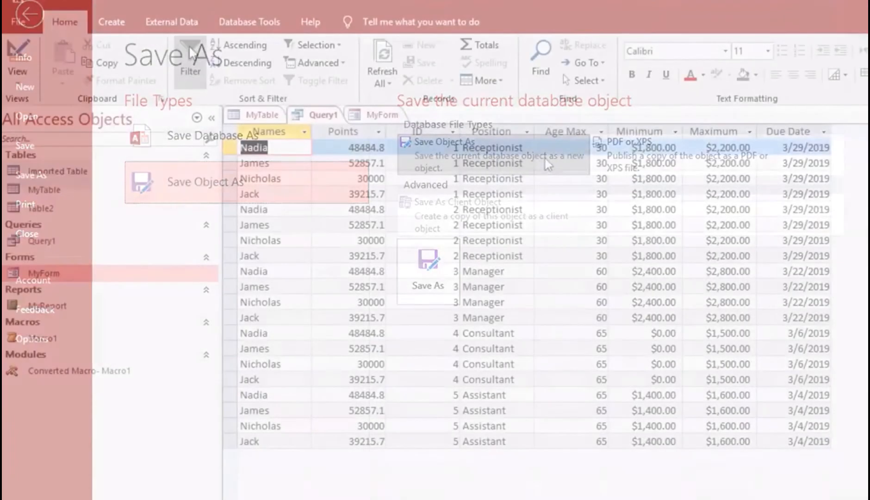
# Start exporting Query1 to a text file, opening the export destination and format settings.
pyautogui.click(187, 21)
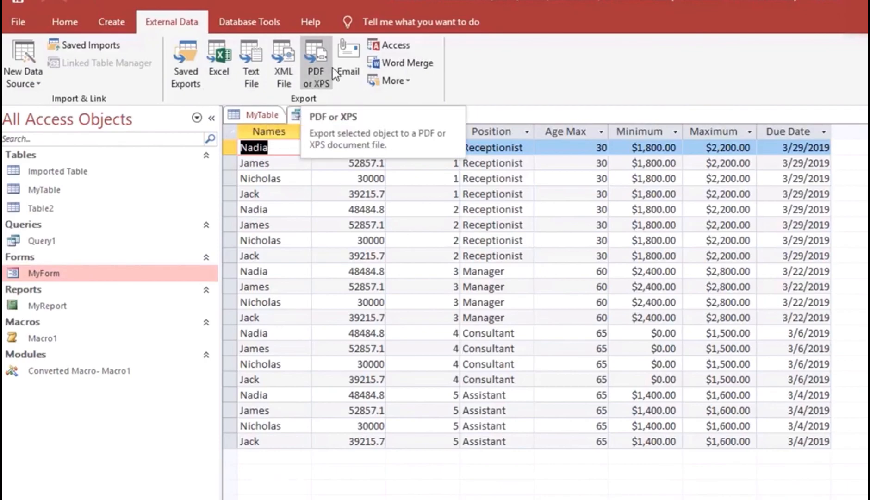
pyautogui.click(257, 79)
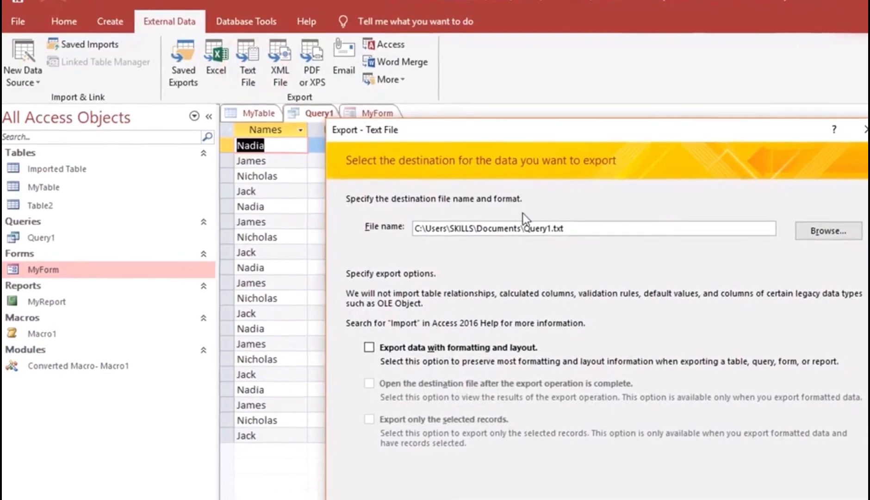